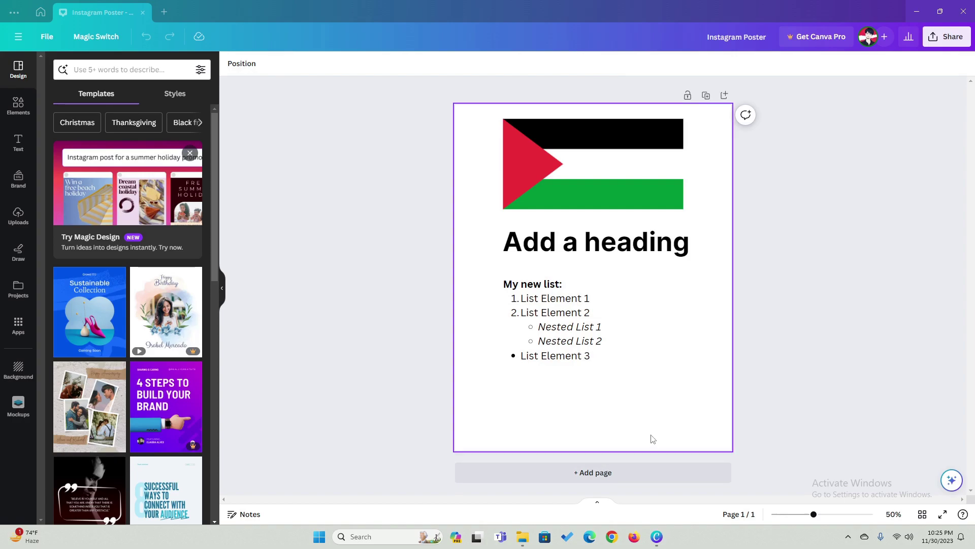
Add a second page to the design and insert a square from the shape library.
click(609, 473)
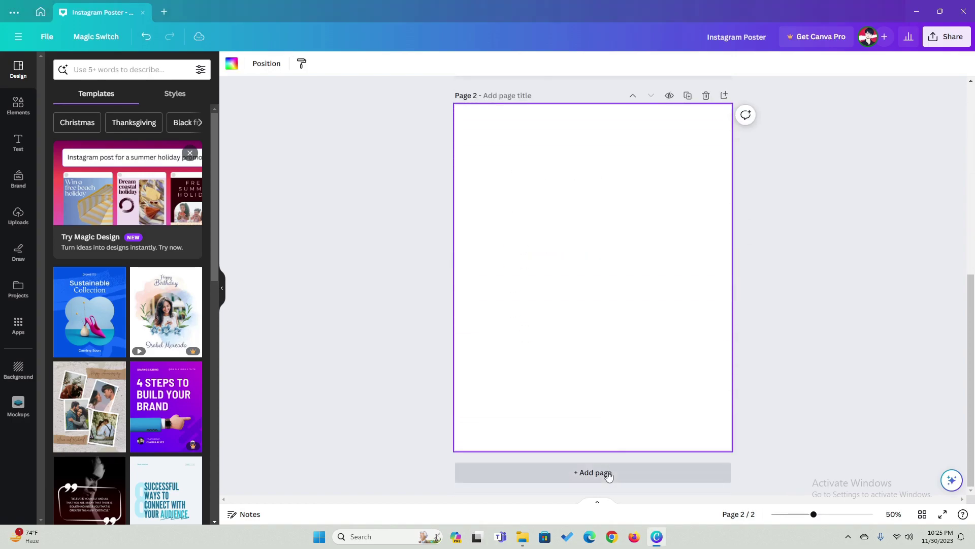
click(17, 108)
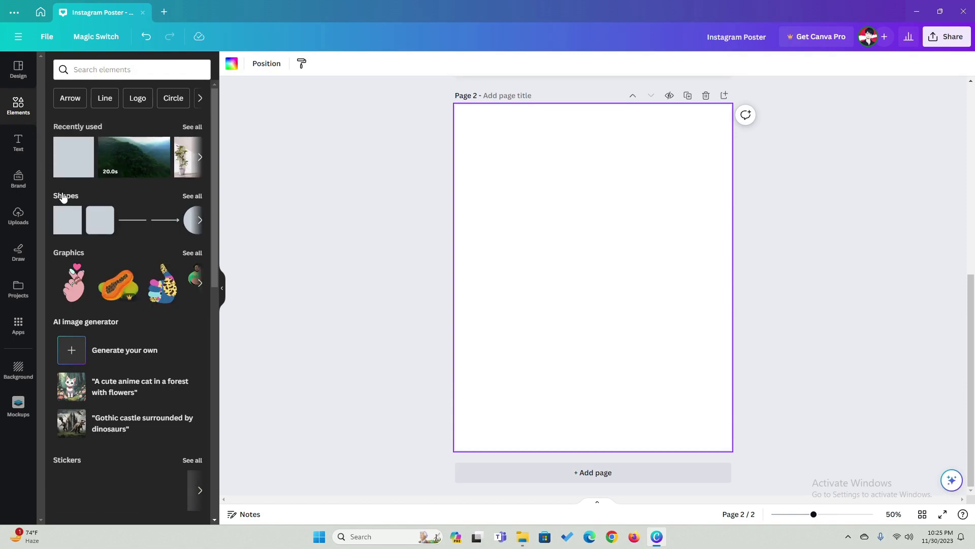
click(193, 195)
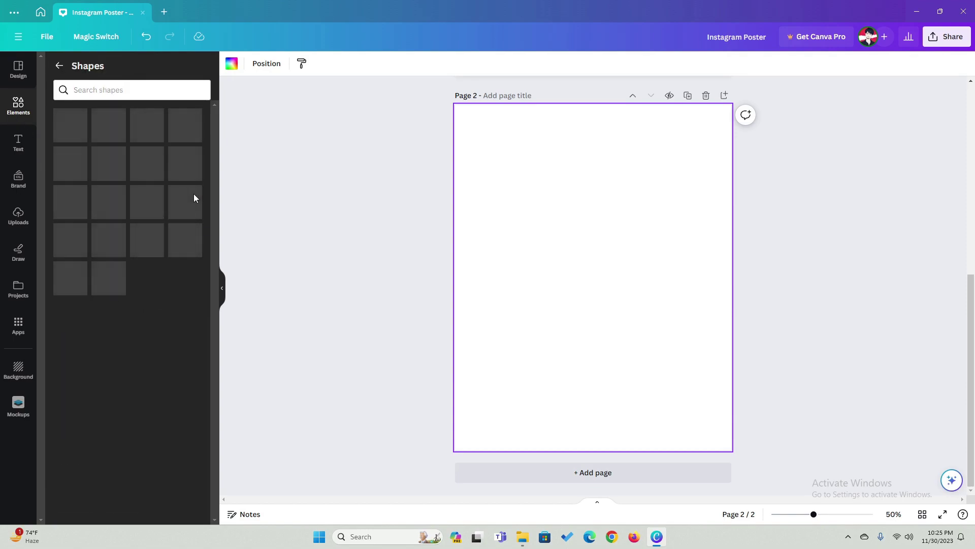
click(825, 250)
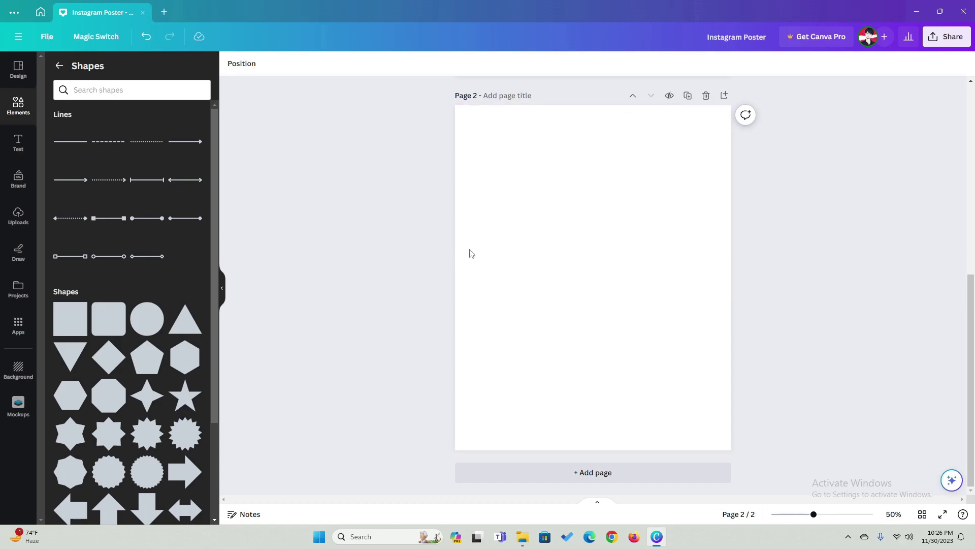
scroll(127, 102, down, 1)
scroll(102, 185, down, 1)
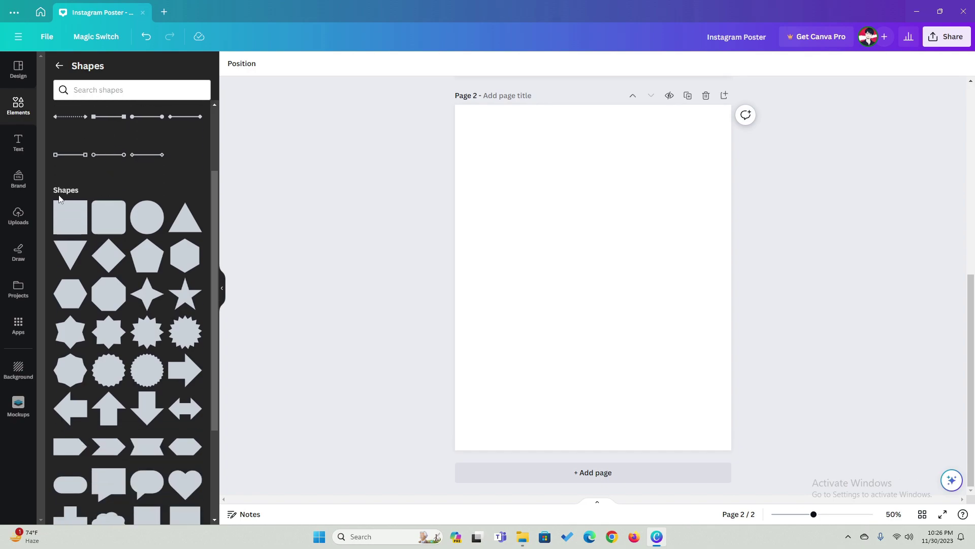
scroll(64, 196, down, 1)
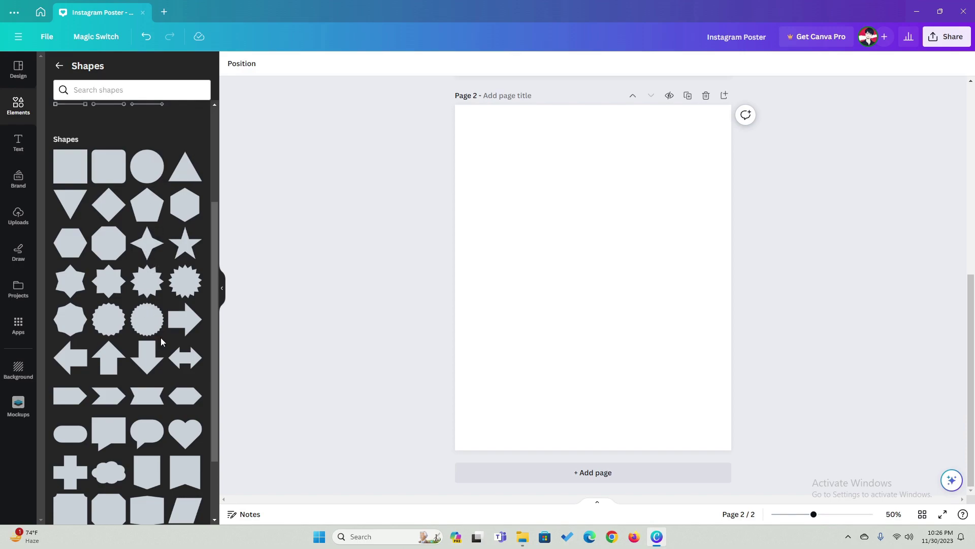
scroll(161, 337, up, 1)
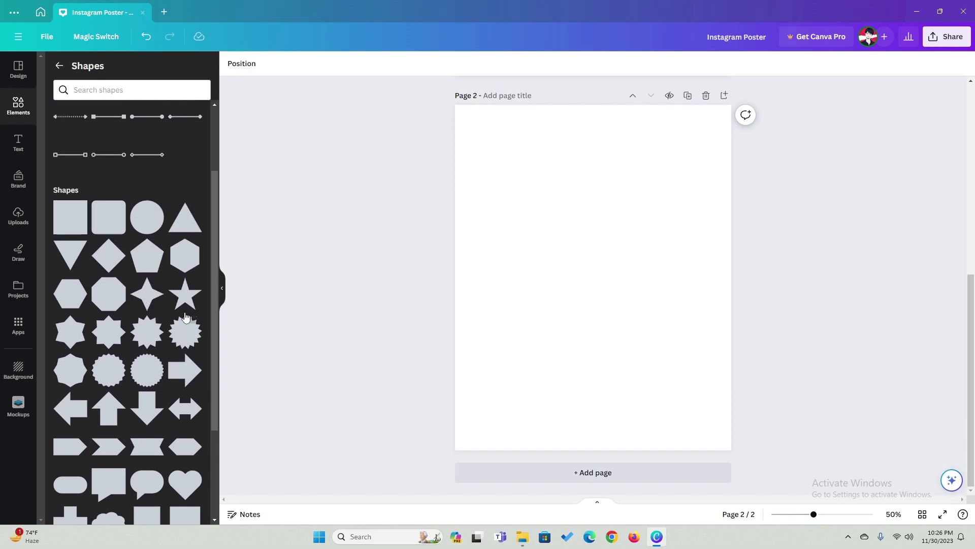
click(66, 228)
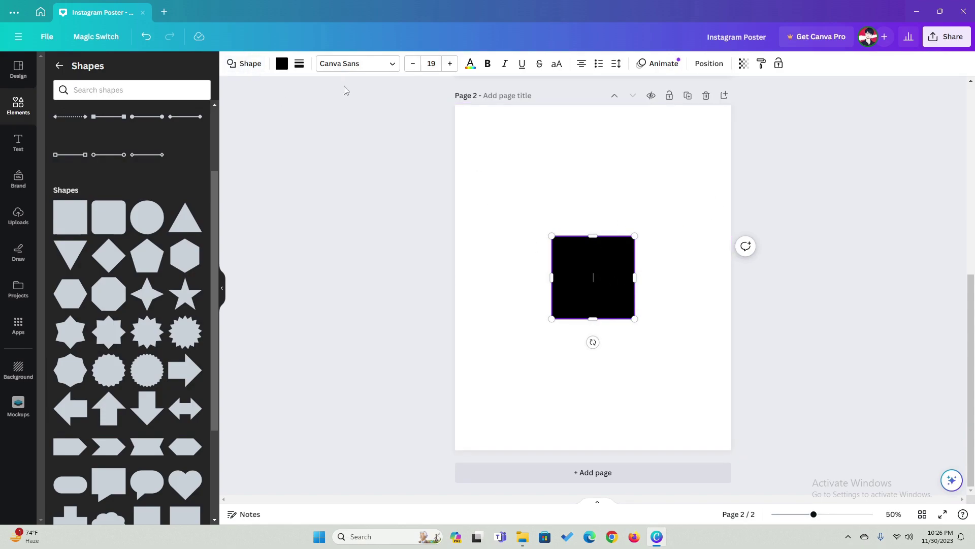
Change the square on page 2 into the cloud shape.
click(245, 72)
scroll(76, 234, down, 2)
scroll(76, 234, down, 5)
scroll(126, 268, down, 3)
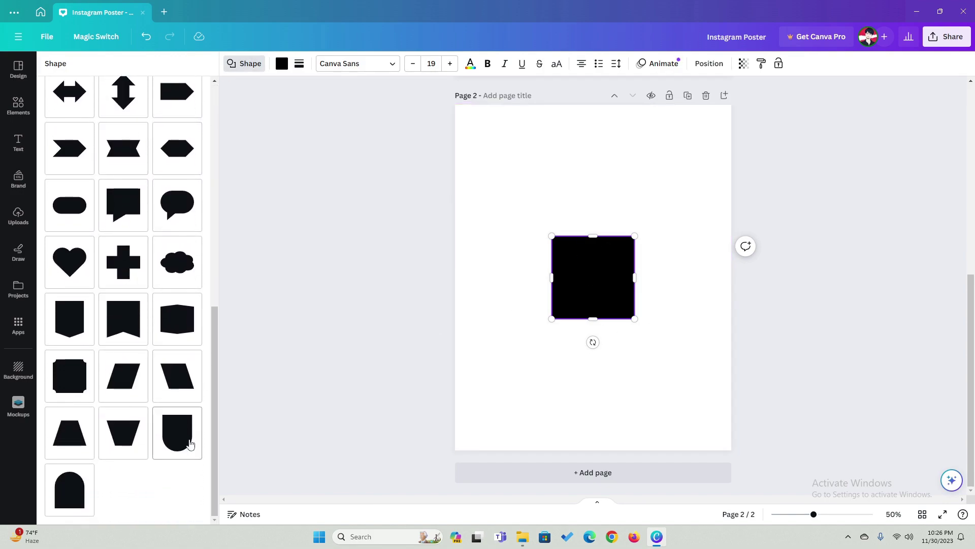
click(200, 267)
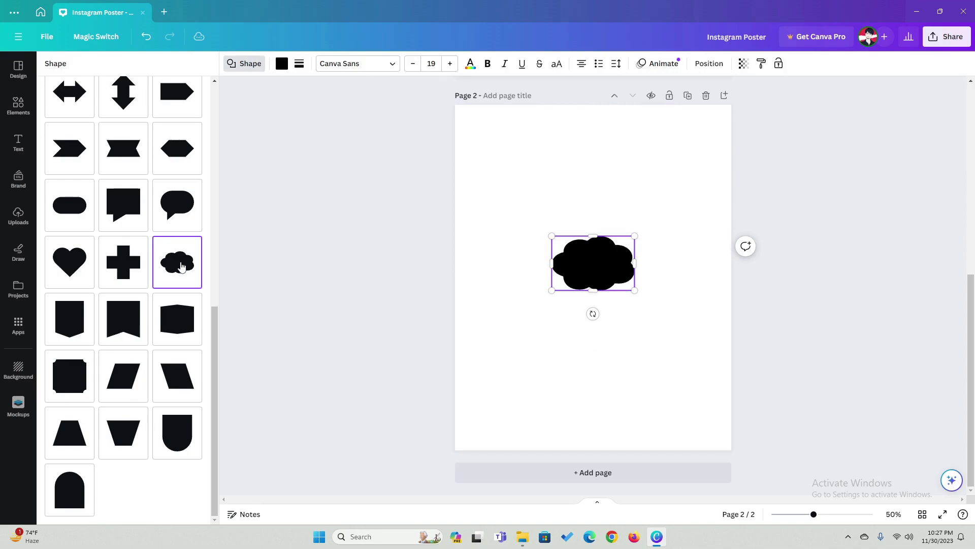
Switch the cloud back to the square shape.
scroll(178, 188, up, 1)
scroll(175, 186, up, 10)
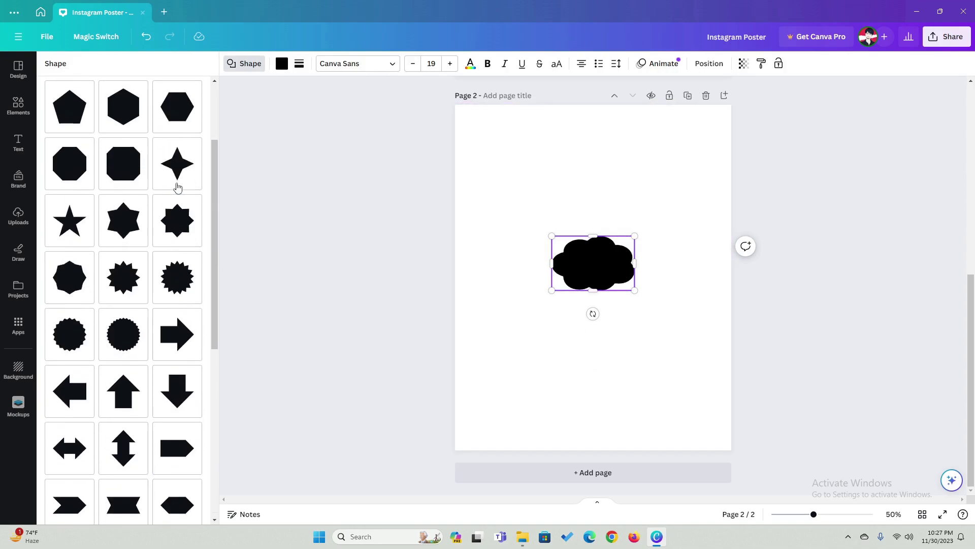
click(248, 63)
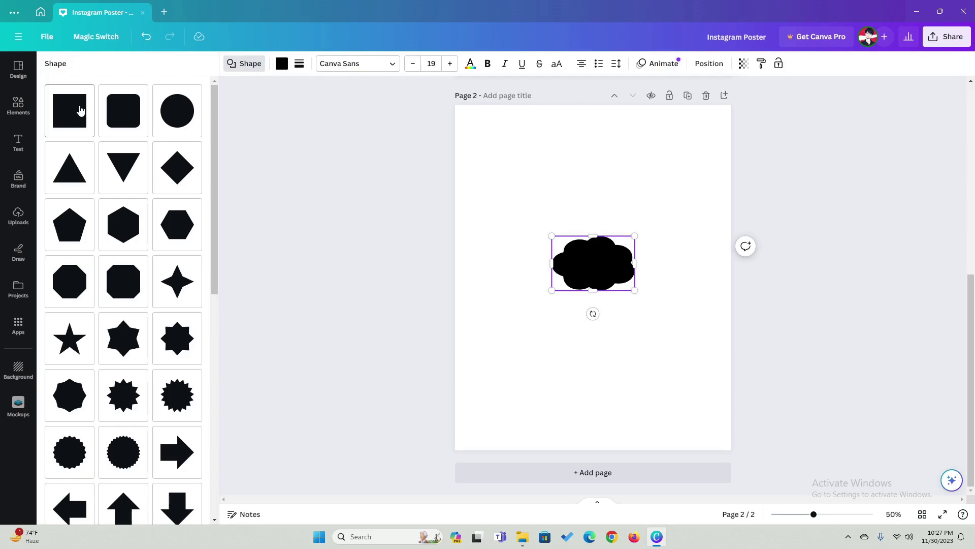
click(80, 110)
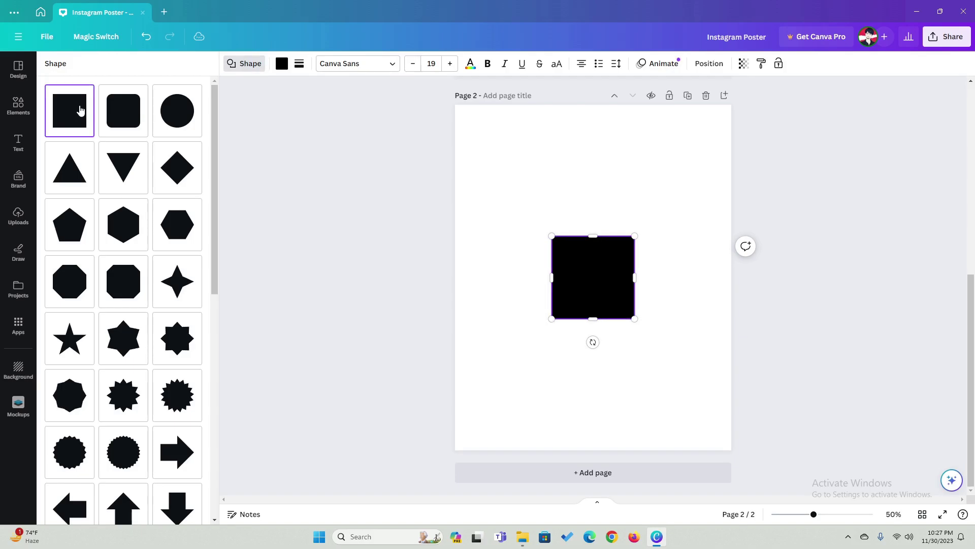
Fill the square with the red photo color and give it a solid border.
click(280, 64)
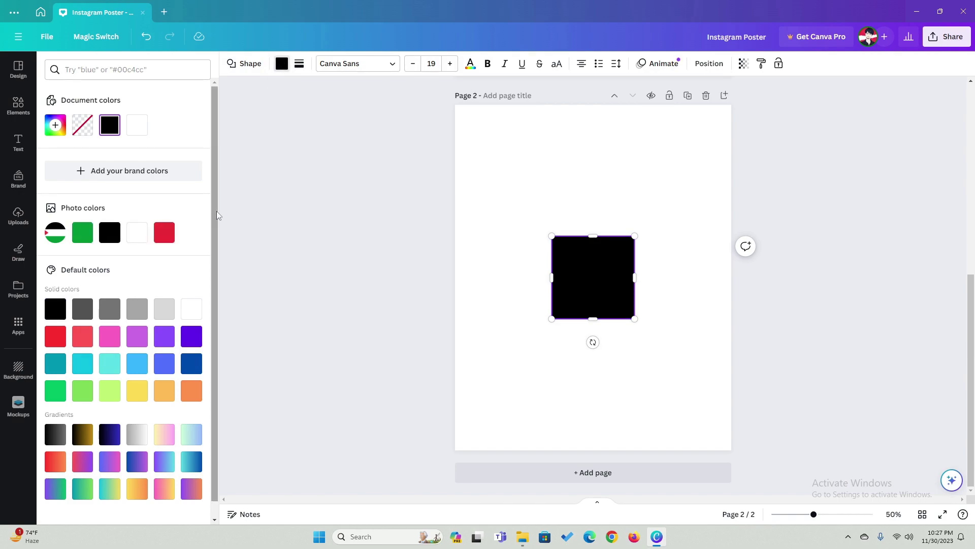
click(164, 233)
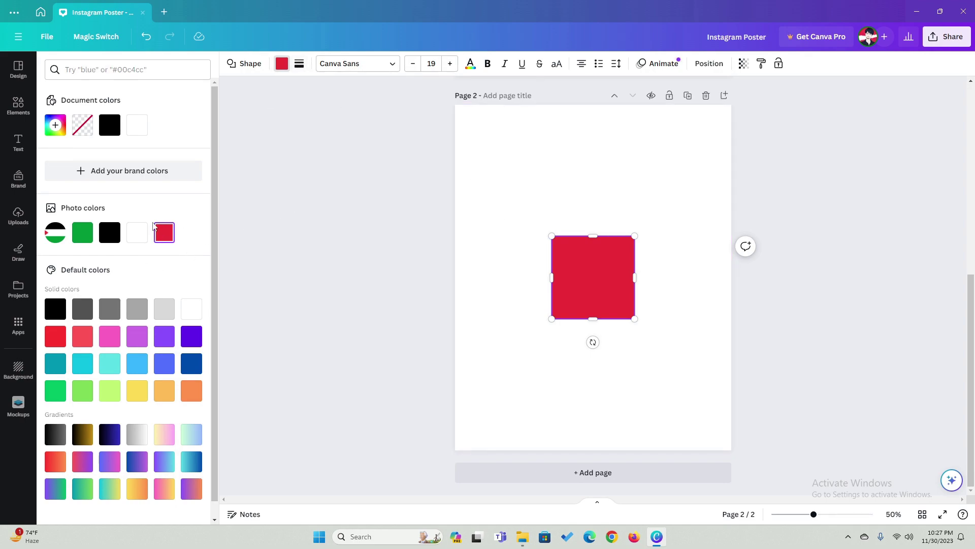
click(299, 72)
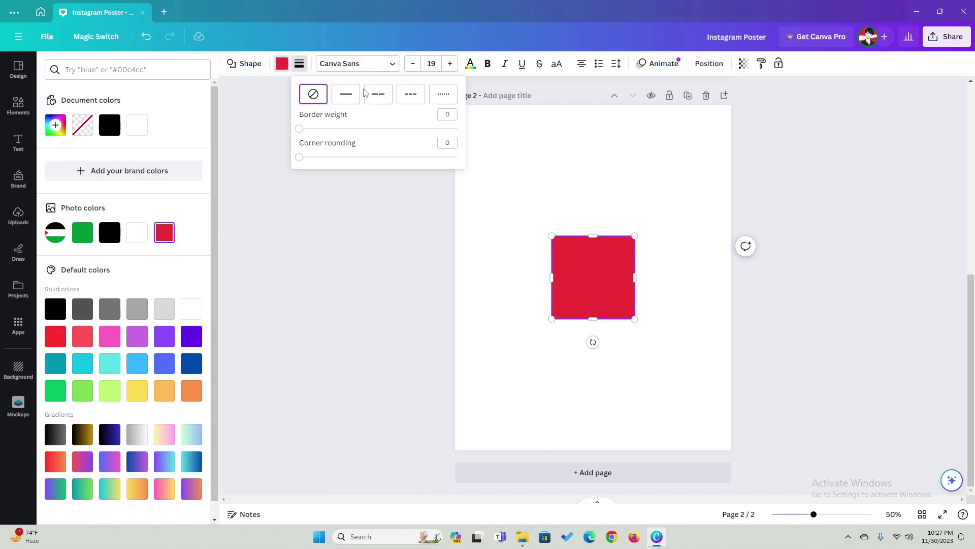
click(346, 94)
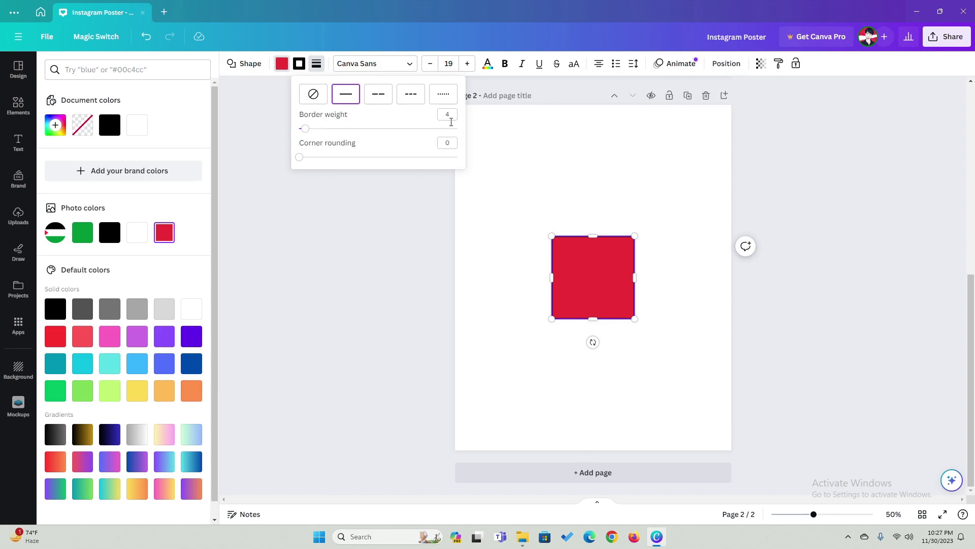
Examine the red square's border up close and review its border style, weight and corner rounding settings.
click(665, 242)
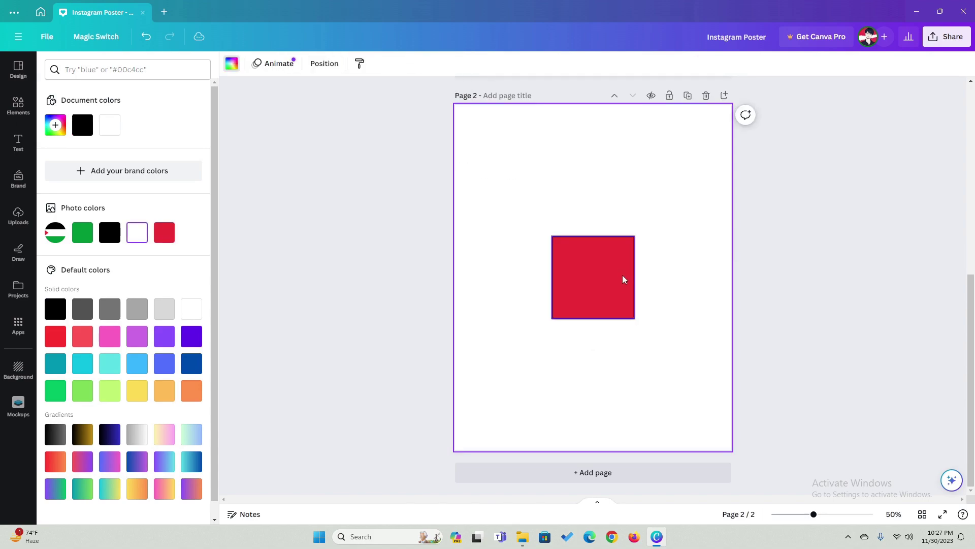
drag(814, 515, 835, 515)
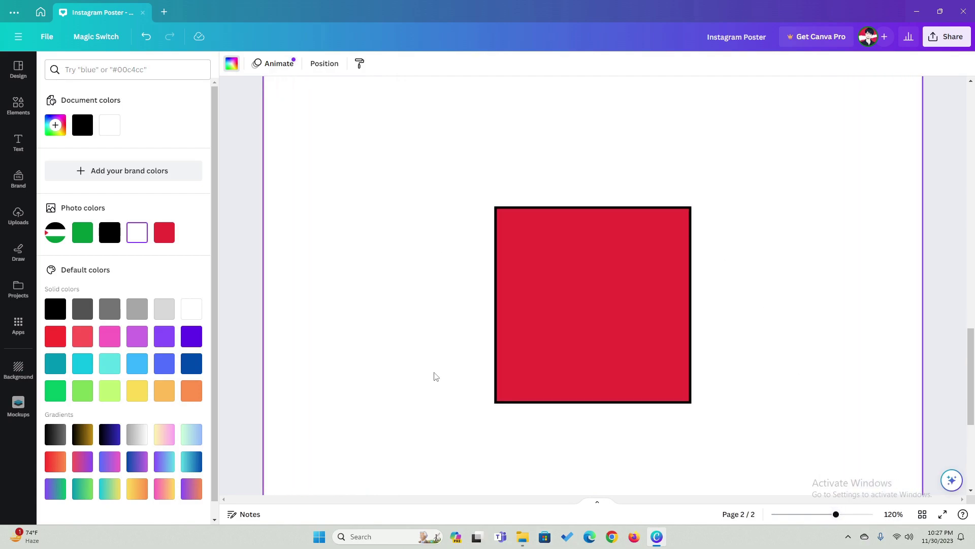
click(580, 270)
click(317, 64)
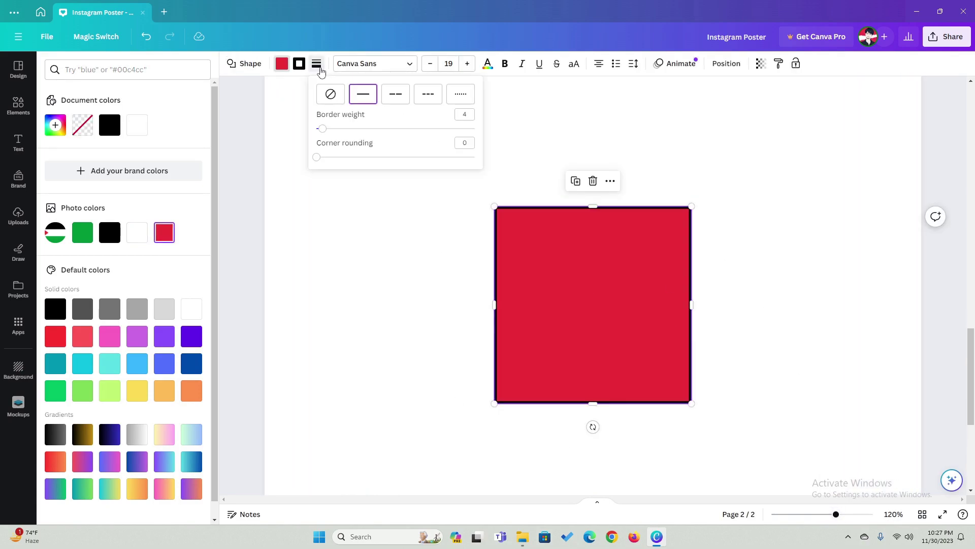
key(Escape)
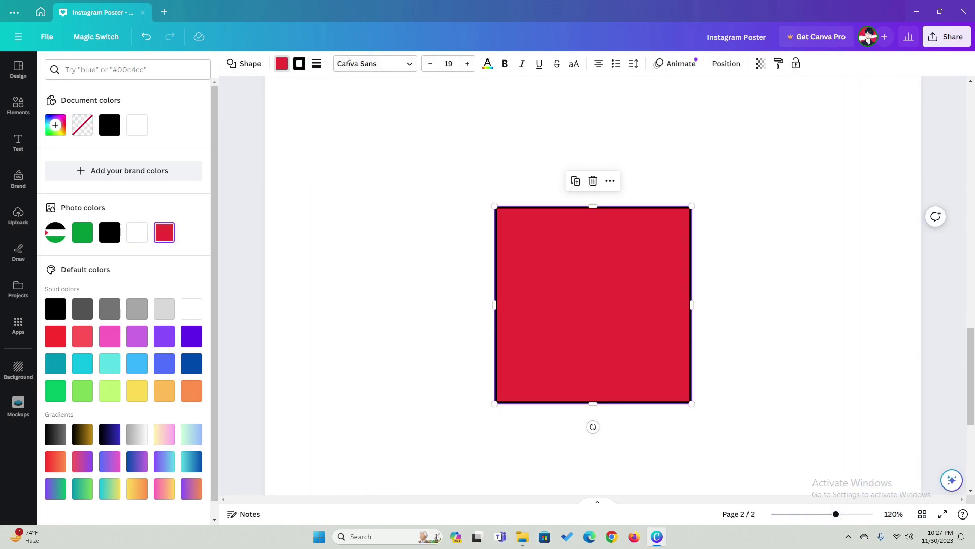
click(378, 68)
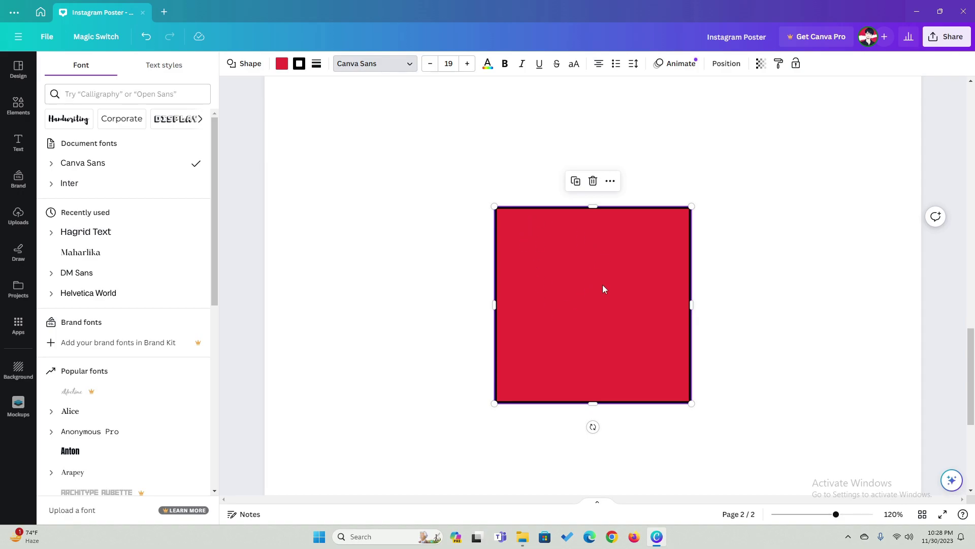
click(463, 289)
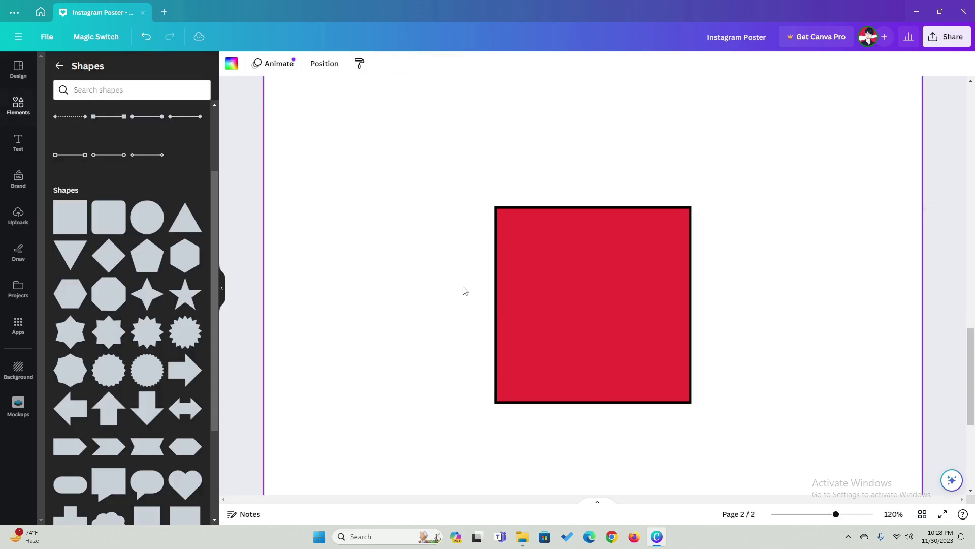
scroll(141, 168, down, 3)
scroll(101, 340, up, 4)
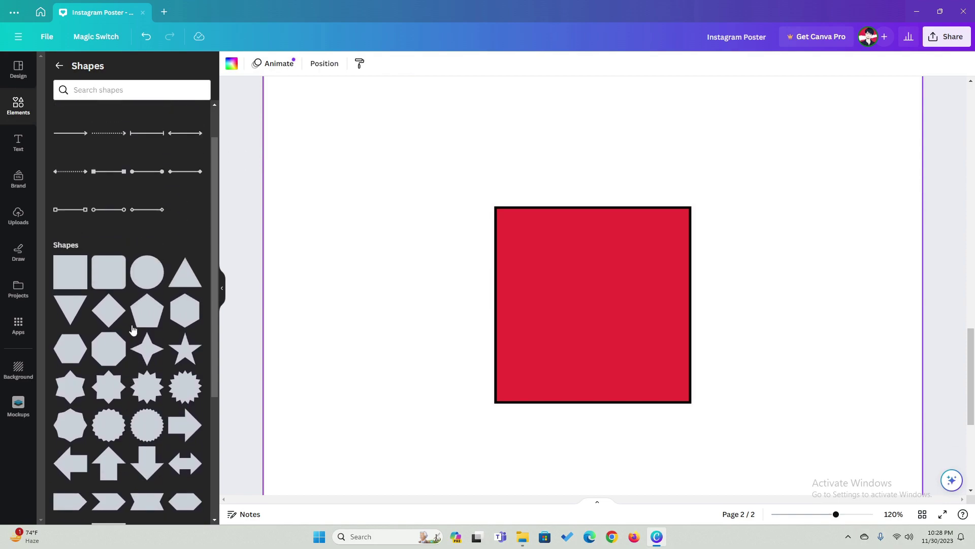
scroll(76, 264, down, 1)
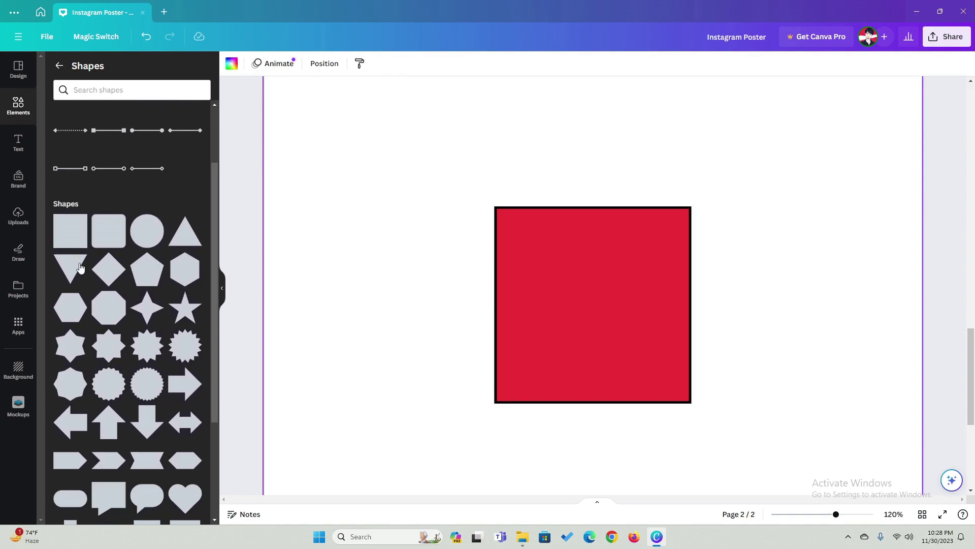
scroll(125, 289, down, 3)
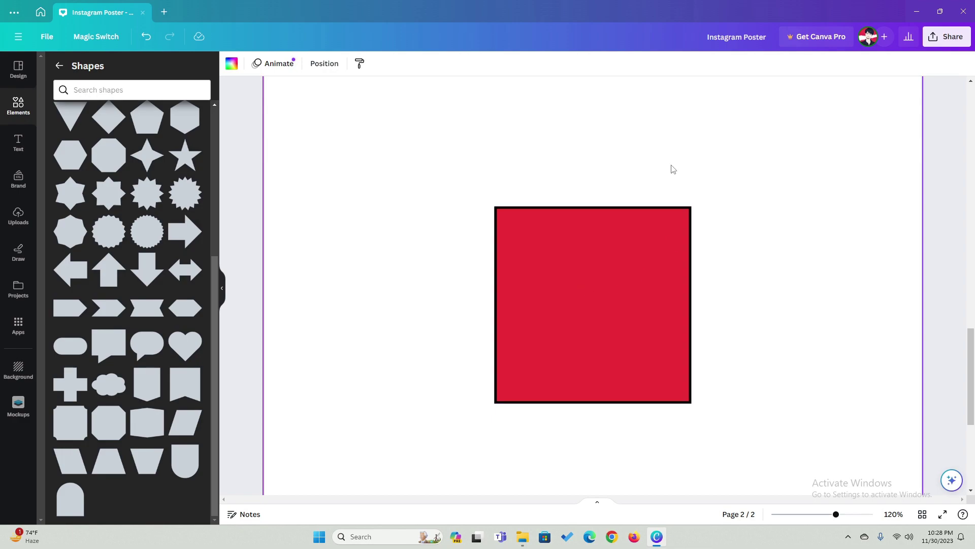
Add the text "Hello World!" inside the red square.
click(554, 285)
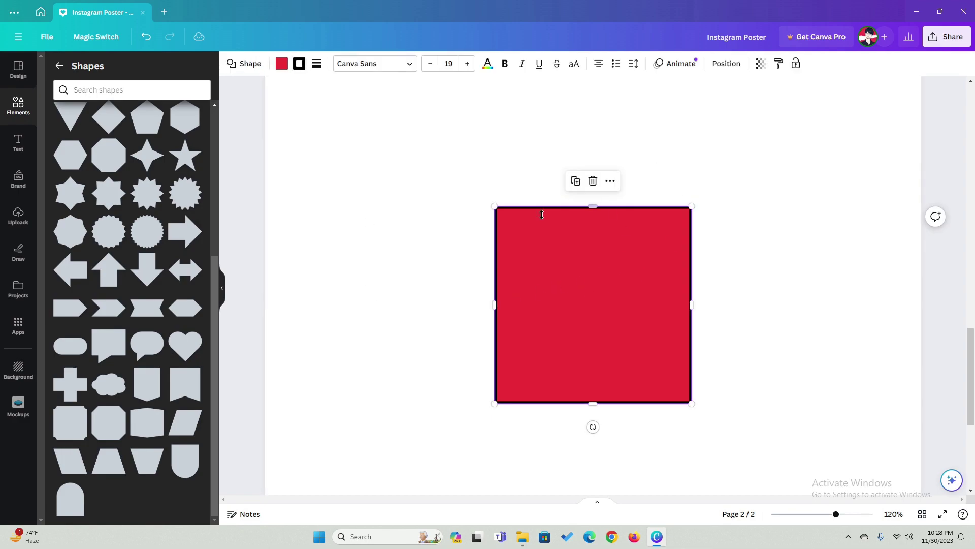
double_click(608, 277)
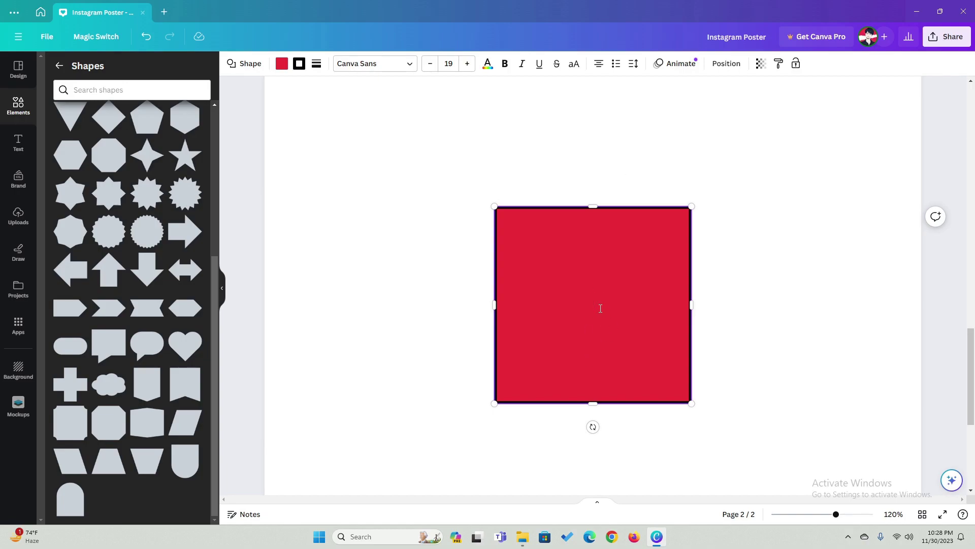
text(Hello World!)
Try the Inter and Hagrid Text fonts on the "Hello World!" text.
double_click(556, 300)
triple_click(594, 311)
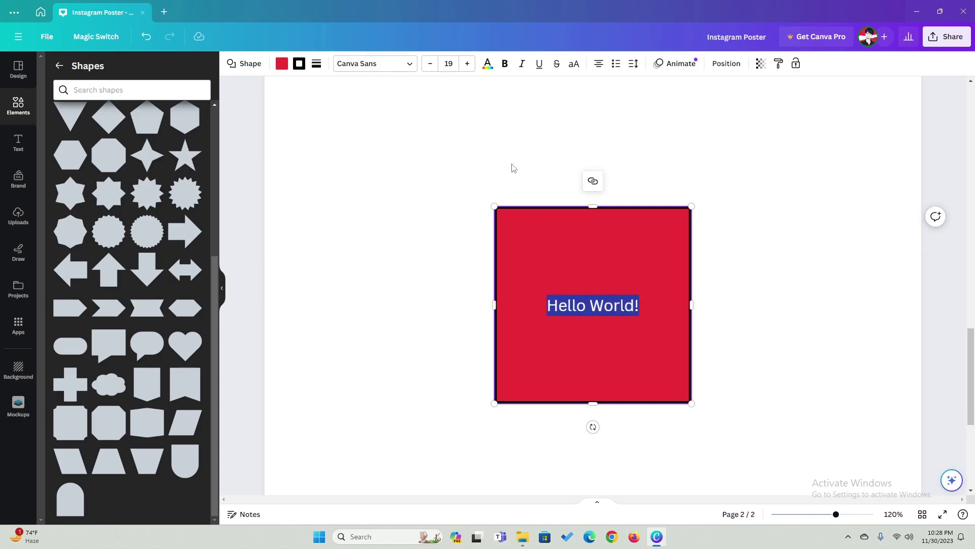
click(383, 64)
click(88, 191)
click(113, 235)
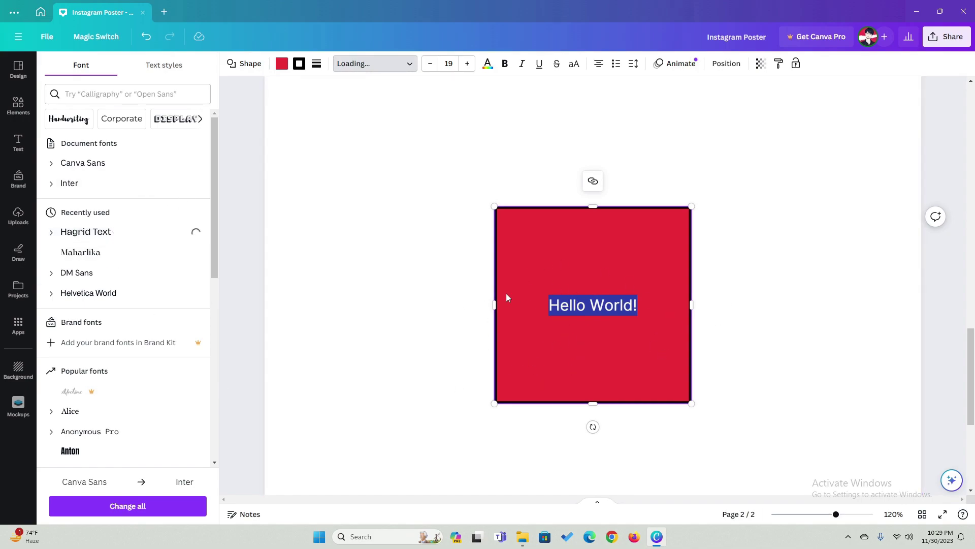
click(579, 308)
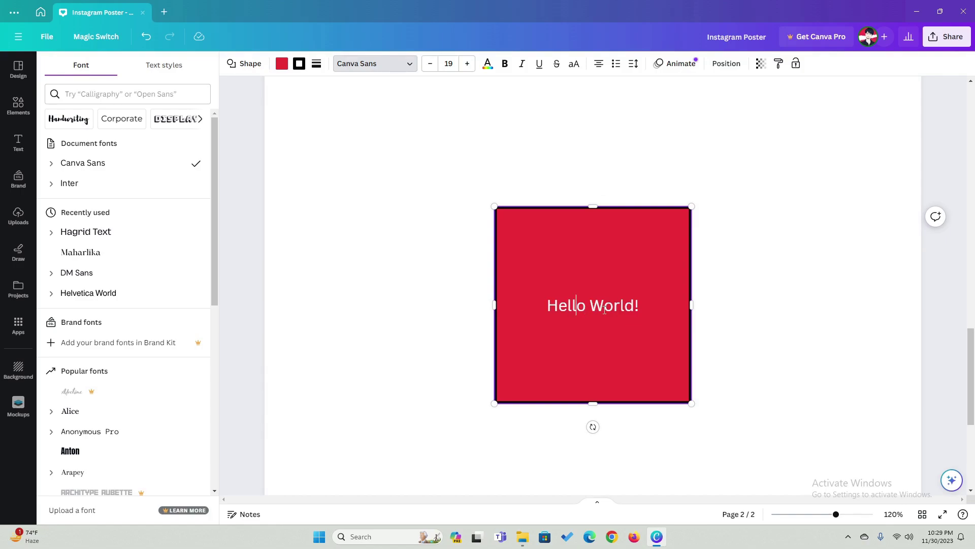
Set the font size of the whole "Hello World!" text to 21.
double_click(574, 303)
triple_click(574, 304)
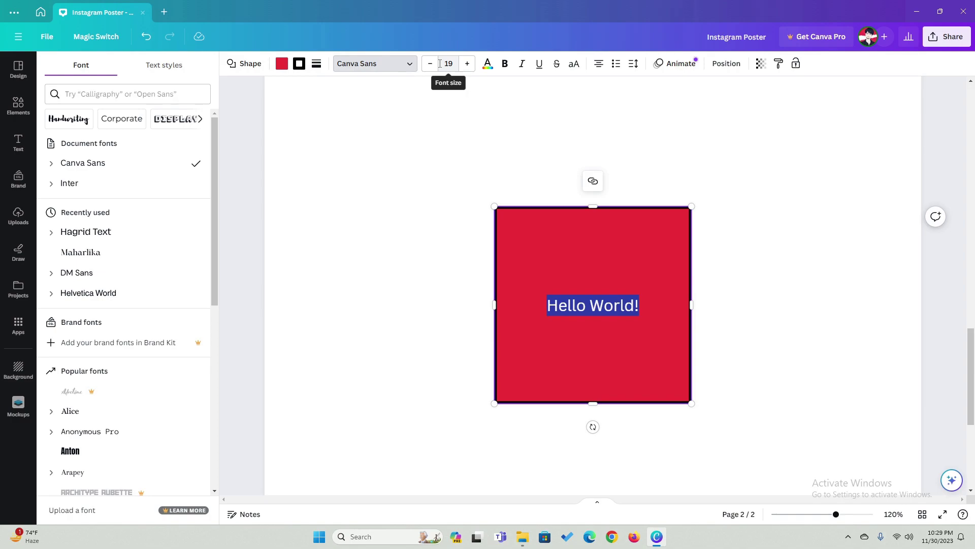
click(467, 64)
click(468, 63)
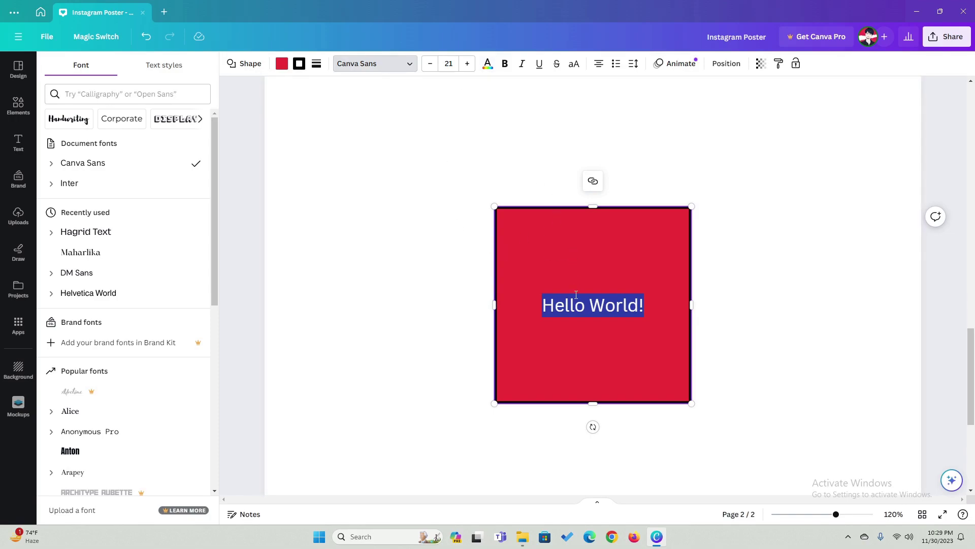
click(577, 312)
triple_click(577, 312)
click(592, 312)
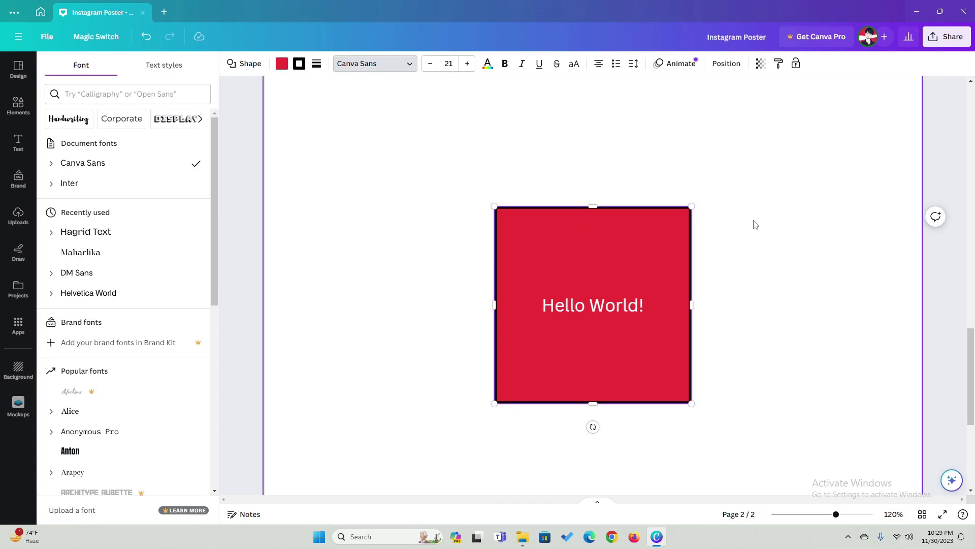
click(599, 303)
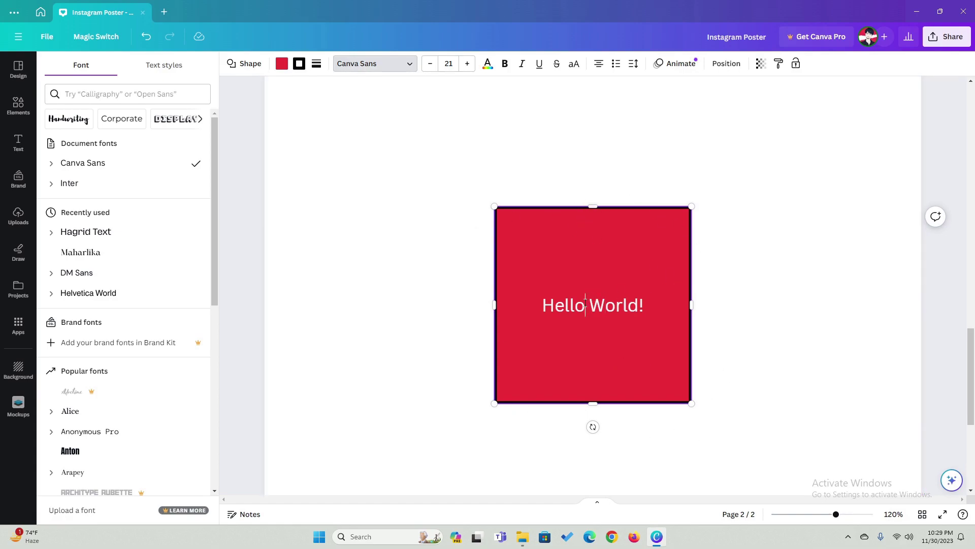
Change the color of the whole "Hello World!" text to black.
triple_click(585, 304)
click(488, 64)
click(83, 125)
click(625, 351)
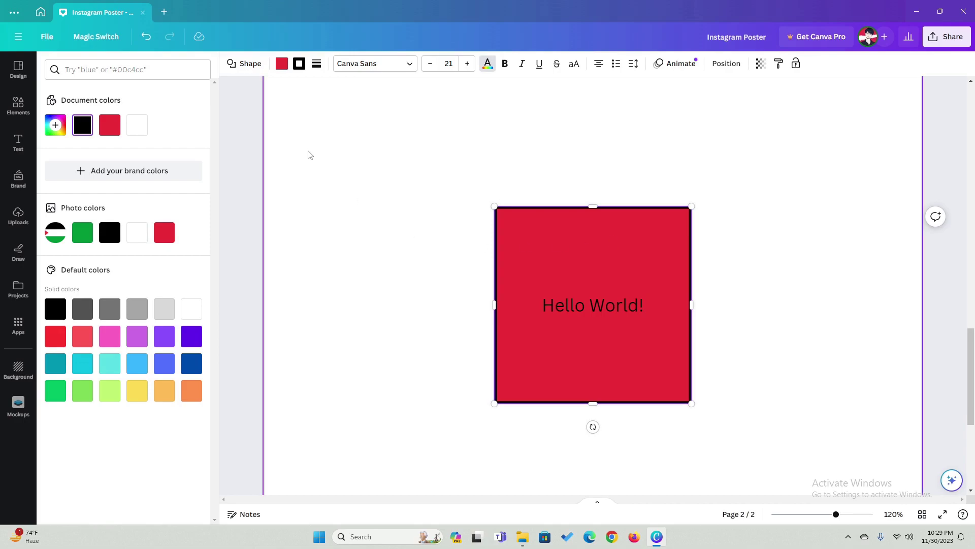
Set the fill color of the "Hello World!" square to white.
click(279, 73)
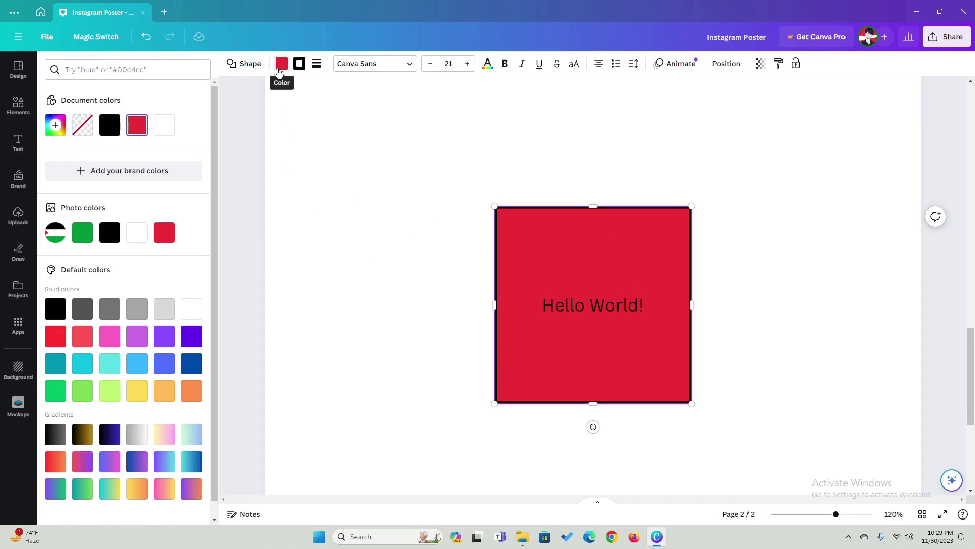
click(164, 126)
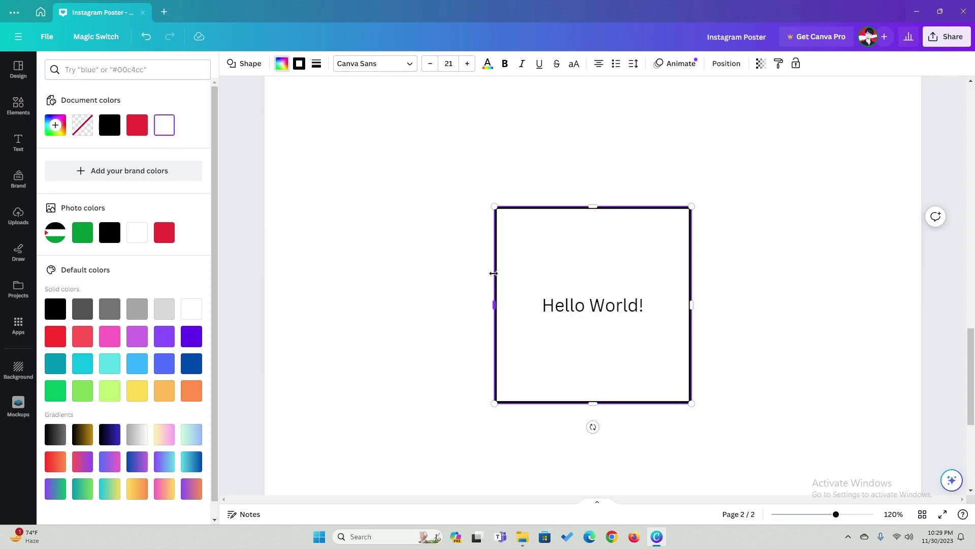
click(459, 277)
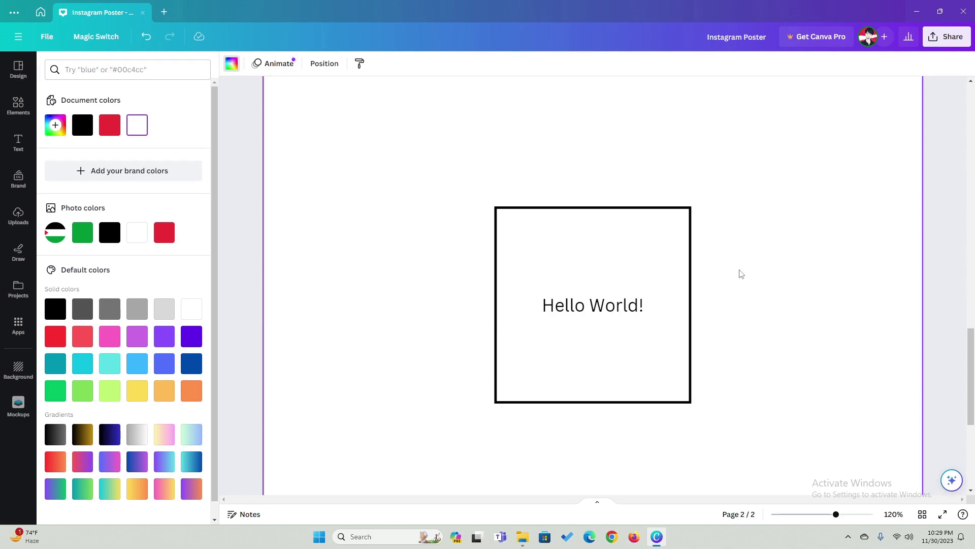
Change the border color of the "Hello World!" square to the red from the photo colors.
click(673, 245)
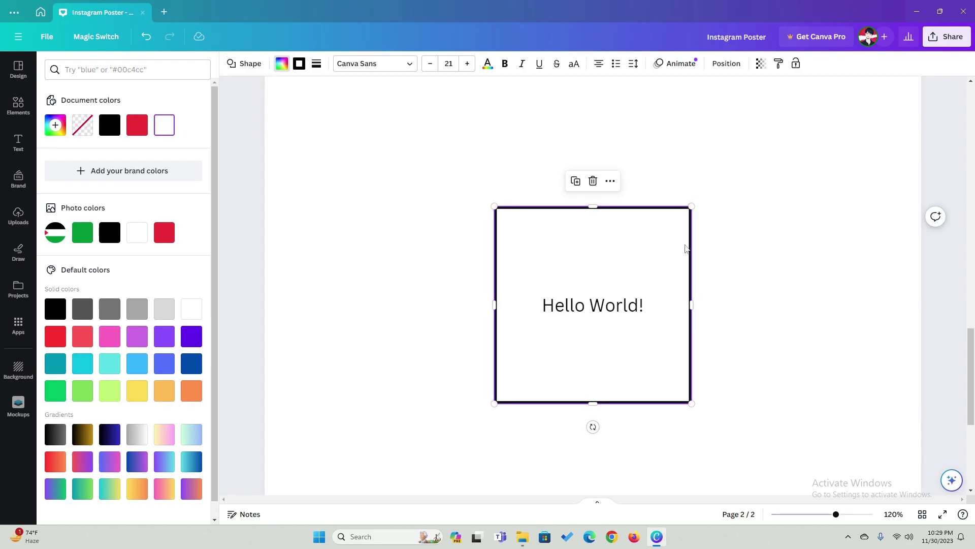
click(300, 67)
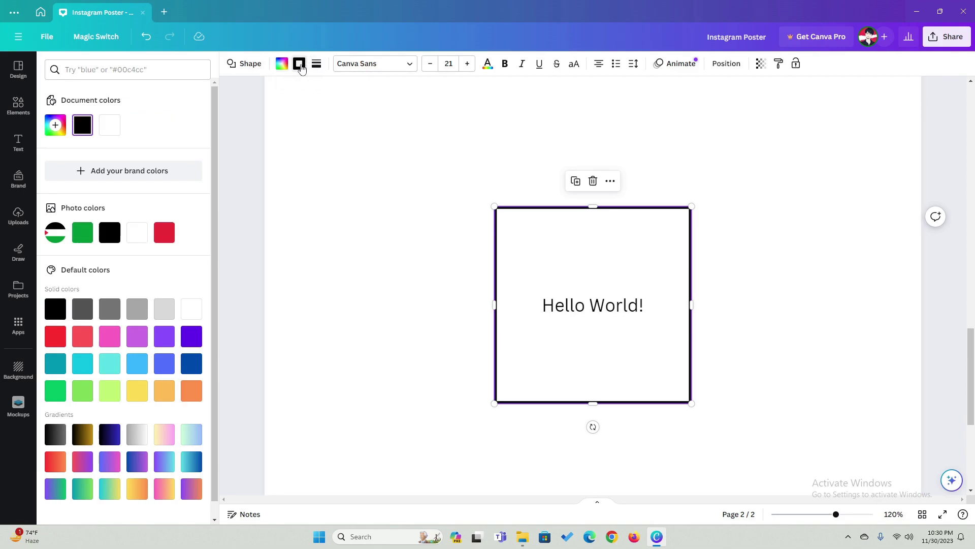
click(169, 238)
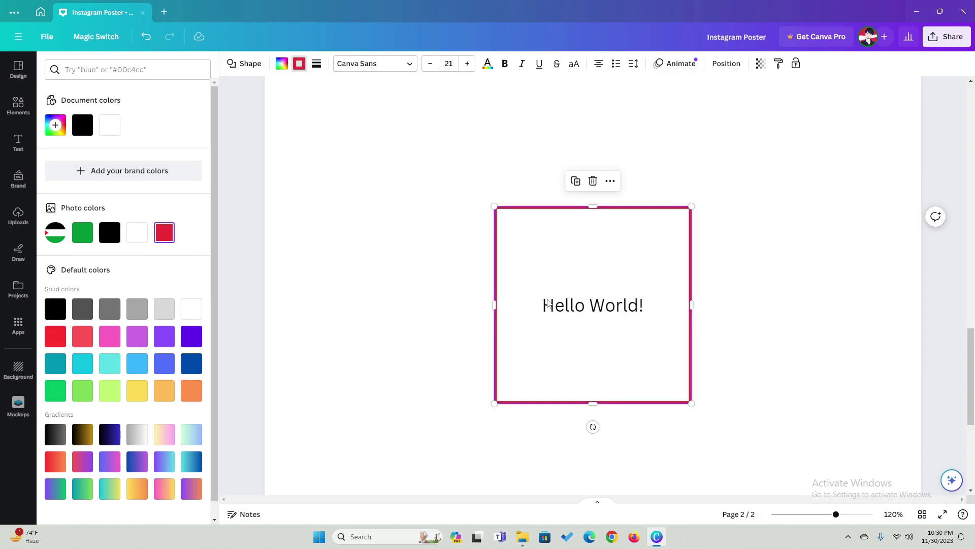
click(423, 317)
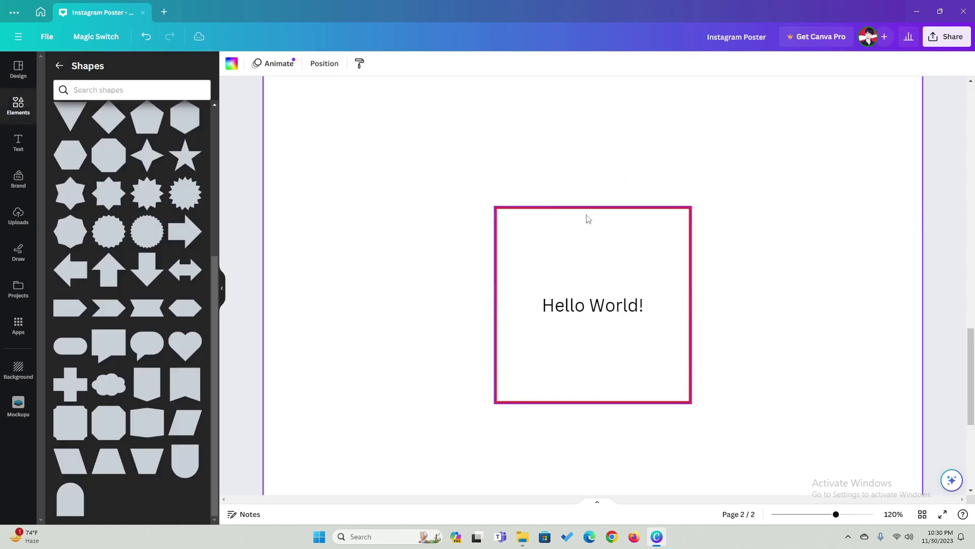
click(526, 282)
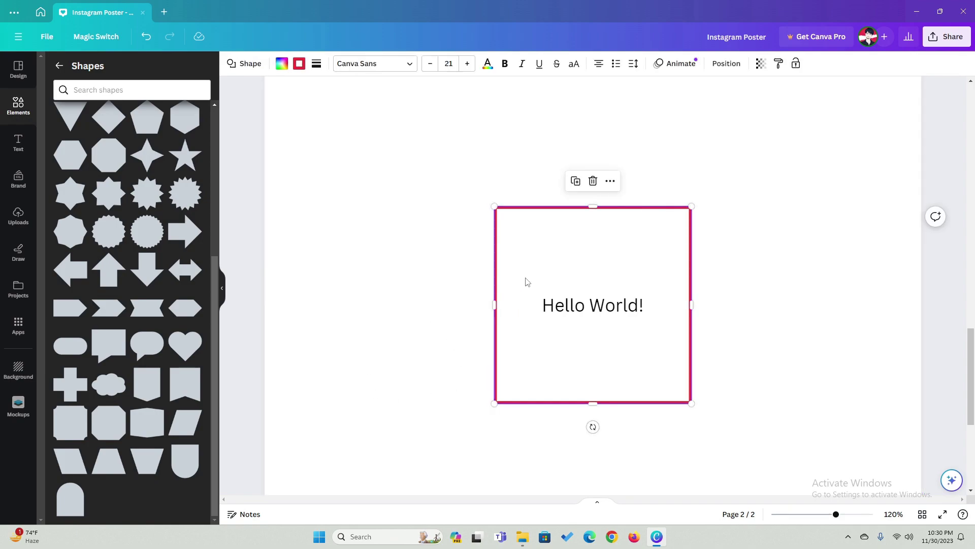
double_click(587, 316)
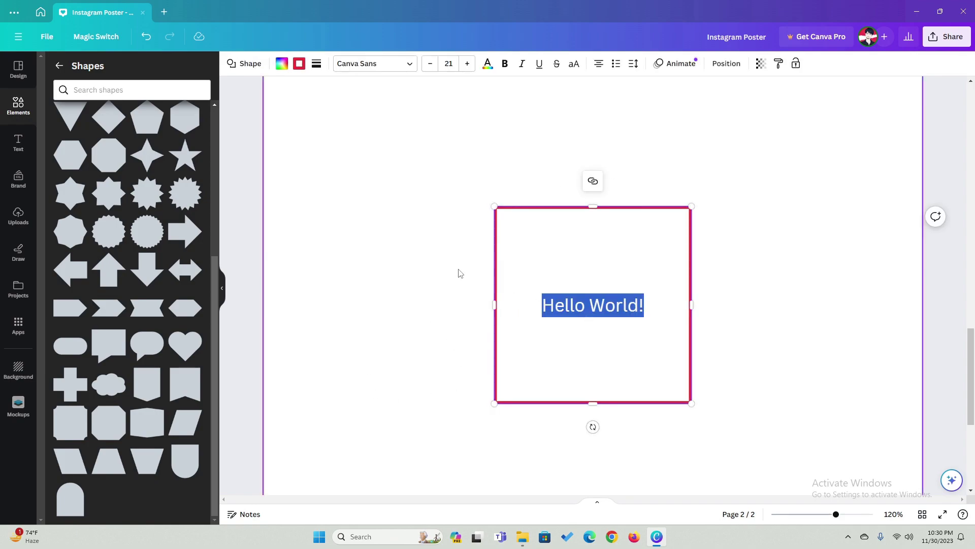
key(Escape)
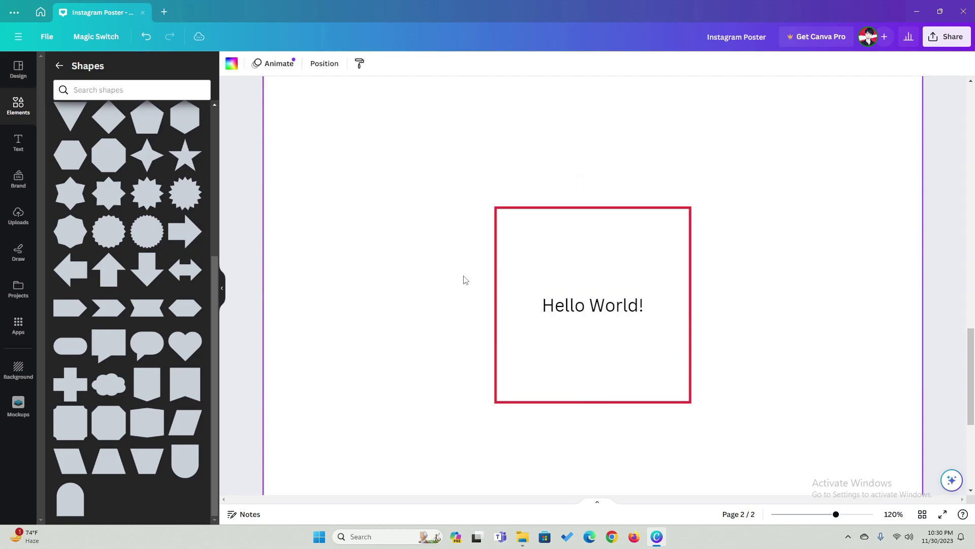
Make the border of the "Hello World!" square slightly heavier while keeping its corners unrounded.
click(316, 63)
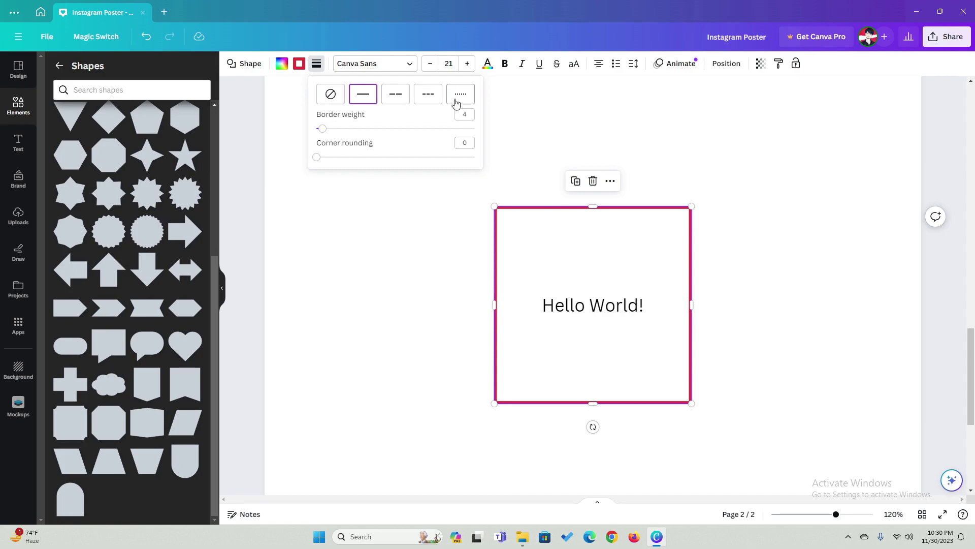
mouse_move(333, 132)
mouse_down()
mouse_move(359, 131)
mouse_move(345, 129)
mouse_up()
click(319, 158)
mouse_move(320, 158)
mouse_down()
mouse_move(360, 157)
mouse_move(313, 164)
mouse_up()
mouse_move(345, 128)
mouse_down()
mouse_move(316, 128)
mouse_move(327, 131)
mouse_up()
click(432, 286)
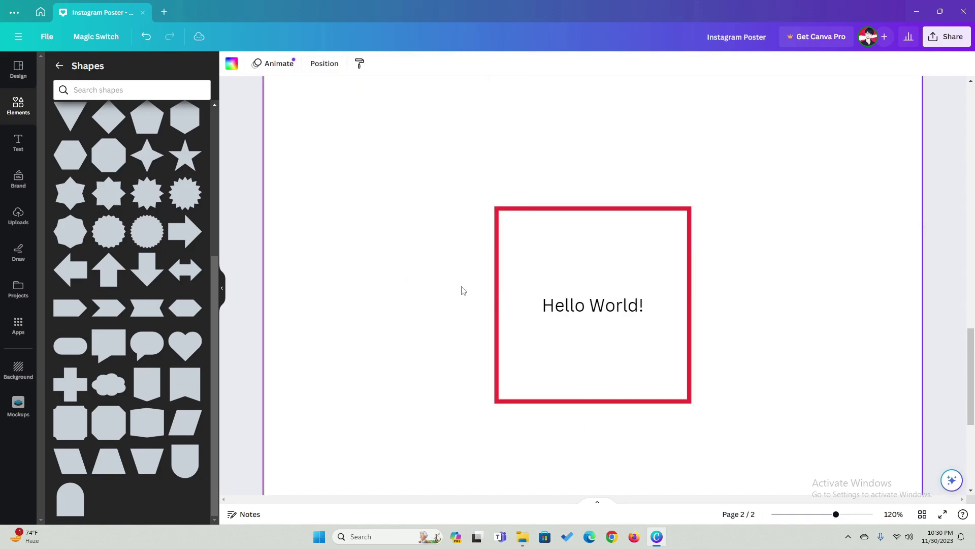
Move the "Hello World!" square to the left and place a new square beside it, aligned at the same height.
drag(524, 281, 377, 257)
click(601, 263)
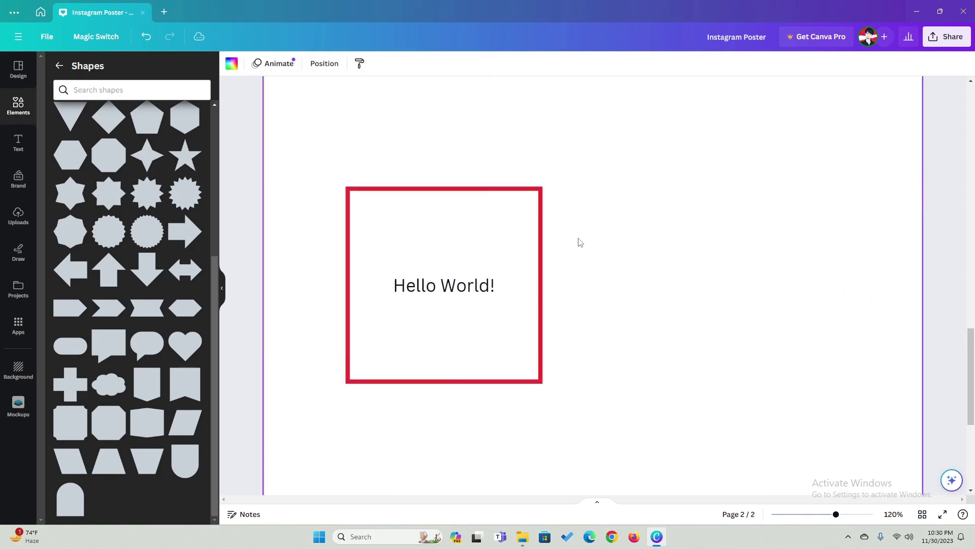
scroll(74, 231, up, 5)
click(70, 334)
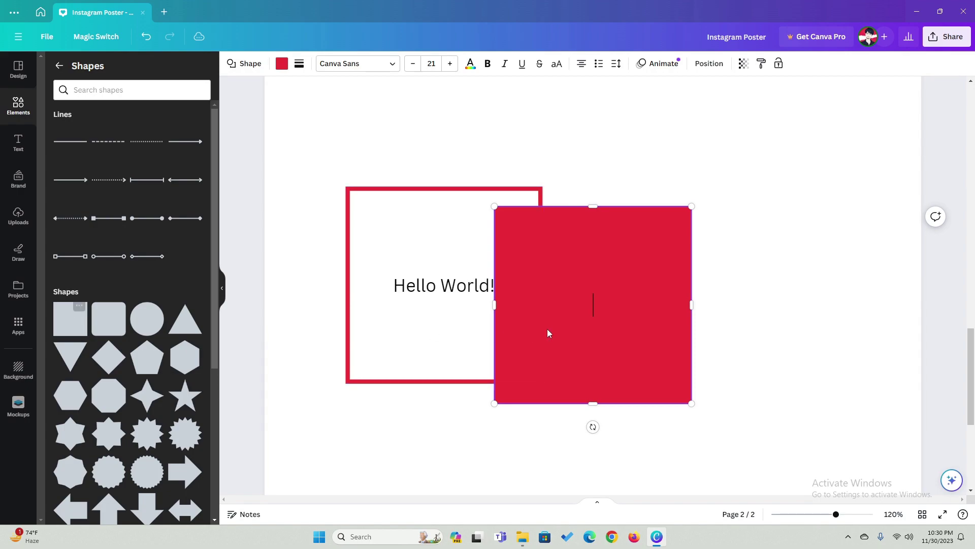
click(760, 233)
drag(640, 261, 713, 241)
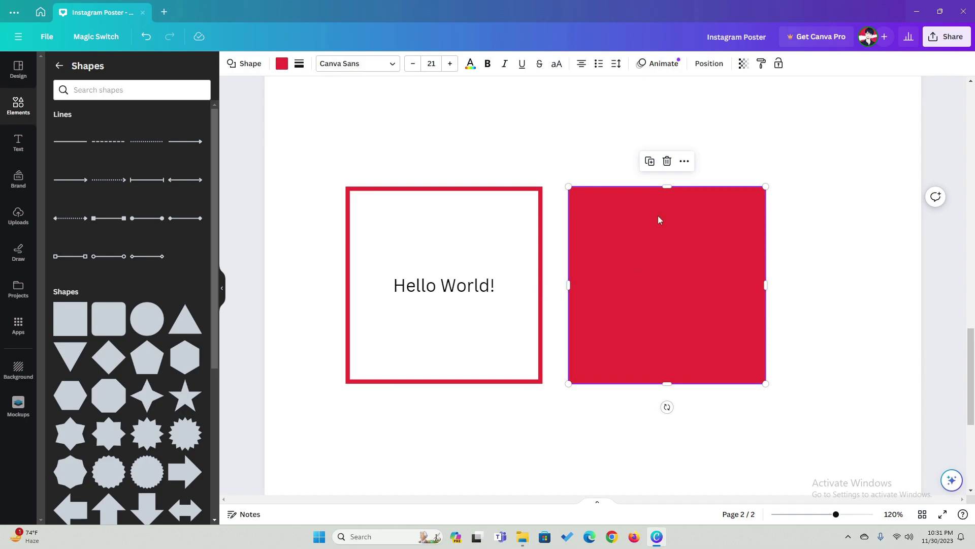
Try the no-color fill on the new square and restore its red fill.
click(282, 64)
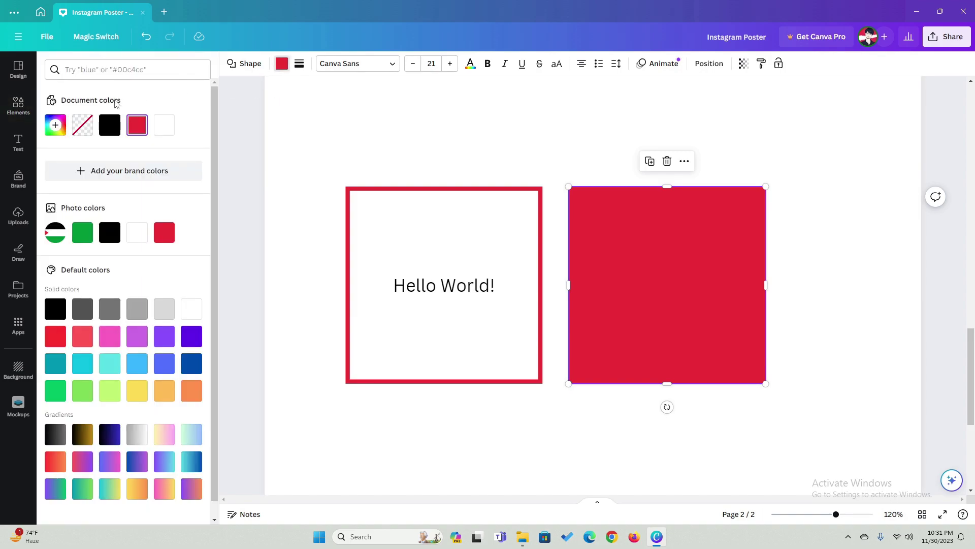
click(81, 131)
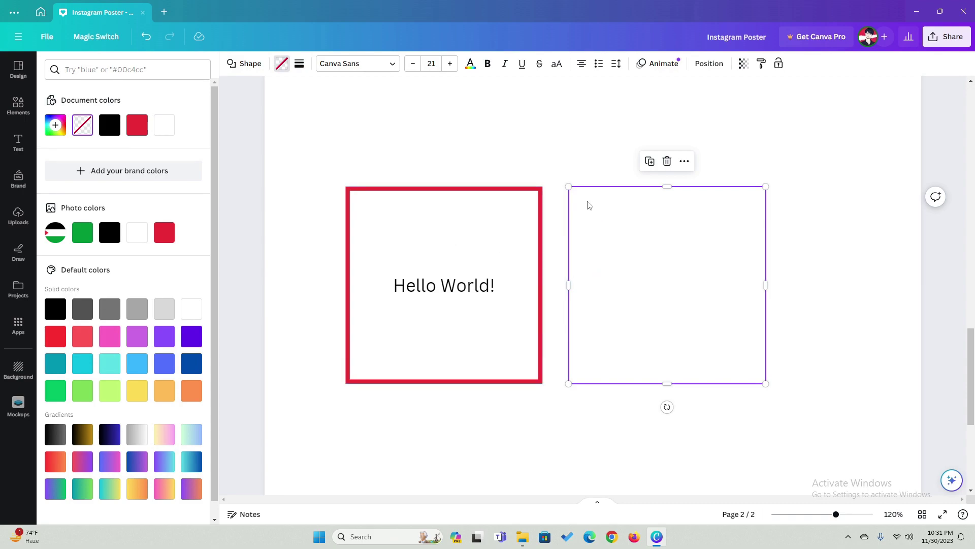
click(136, 125)
click(822, 290)
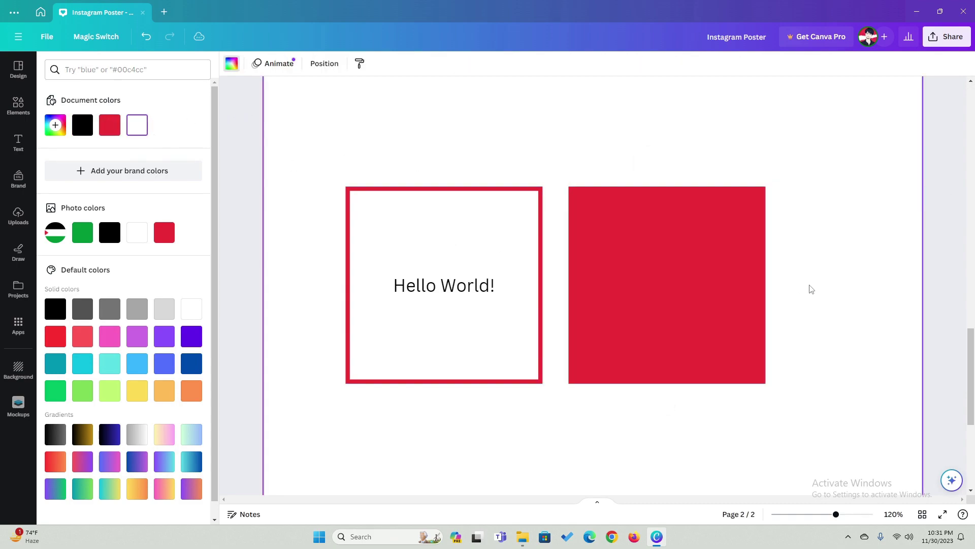
Move the "Hello World!" square further left, shrink the red square and center it inside the larger one.
drag(472, 284, 407, 283)
click(762, 248)
drag(767, 188, 696, 261)
click(753, 310)
drag(656, 327, 401, 292)
click(529, 232)
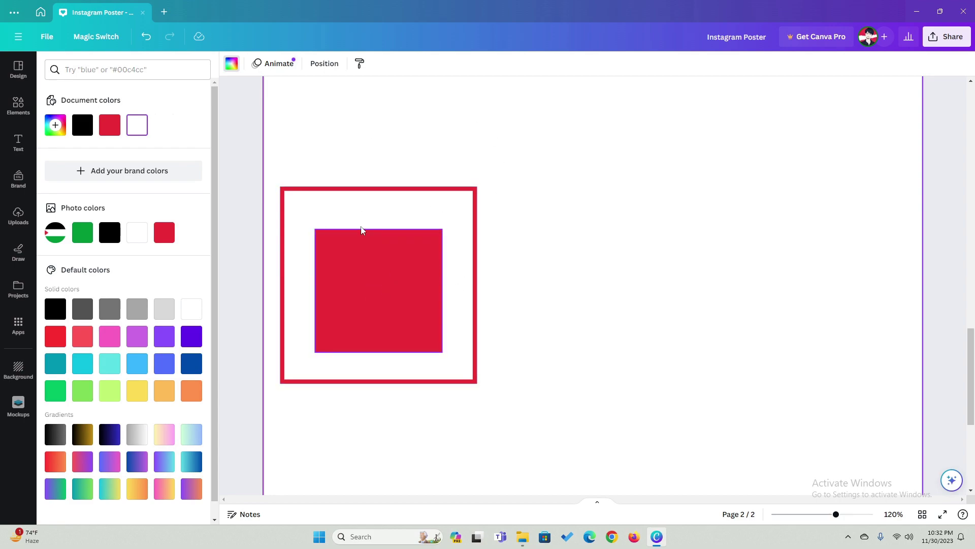
Give the small inner square a solid red border and a white fill.
click(397, 288)
click(162, 127)
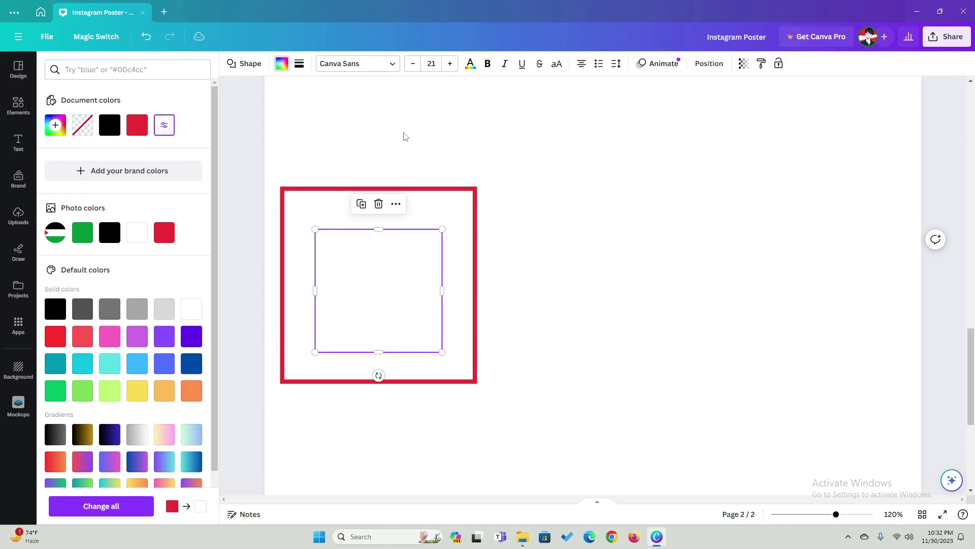
click(316, 63)
click(340, 94)
click(133, 125)
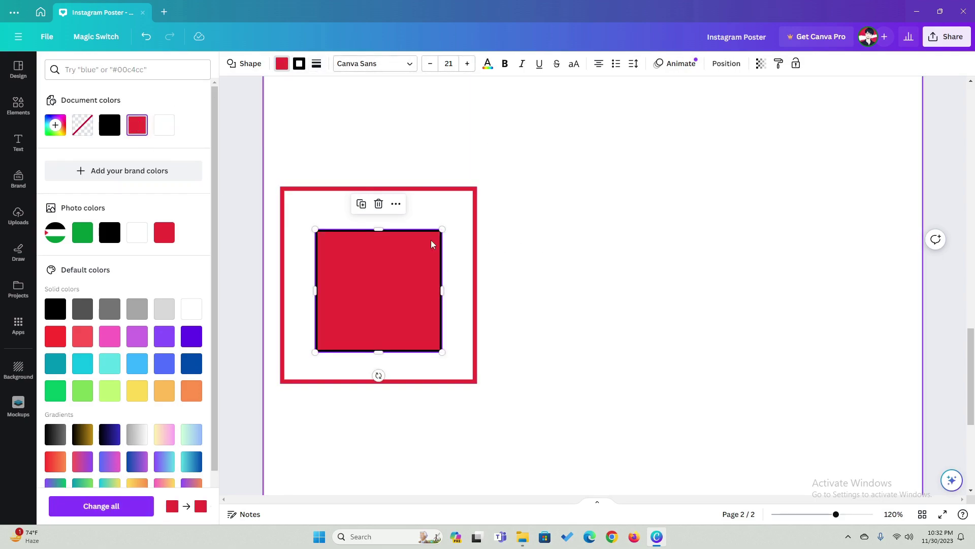
click(299, 63)
click(110, 125)
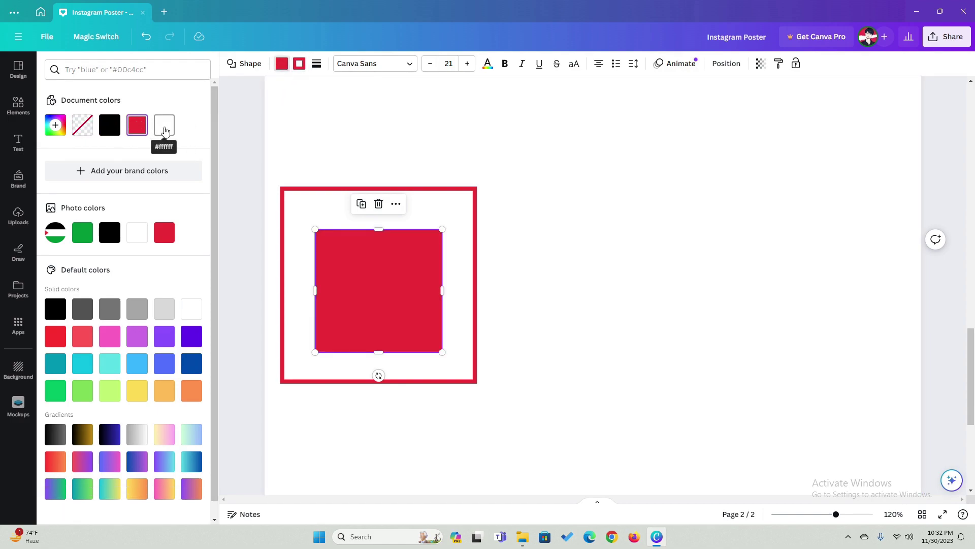
click(165, 131)
click(556, 229)
Add the text "Hello World" inside the small inner square.
double_click(347, 291)
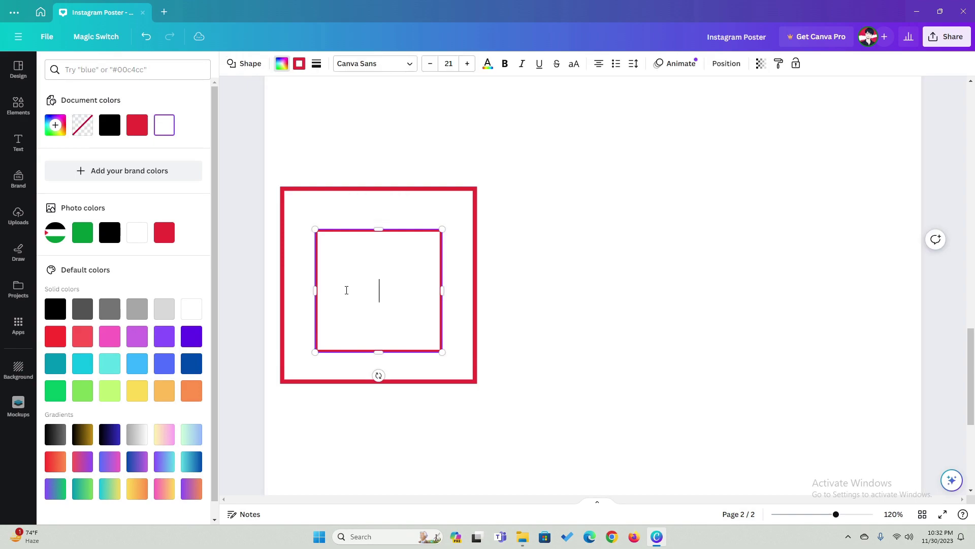
text(Hello World)
click(598, 233)
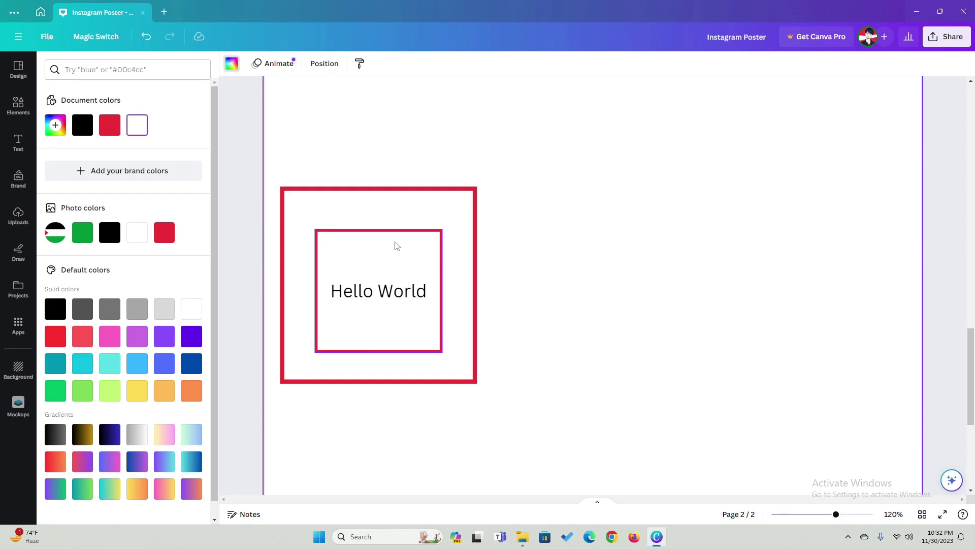
Delete the text inside the small inner square.
click(393, 297)
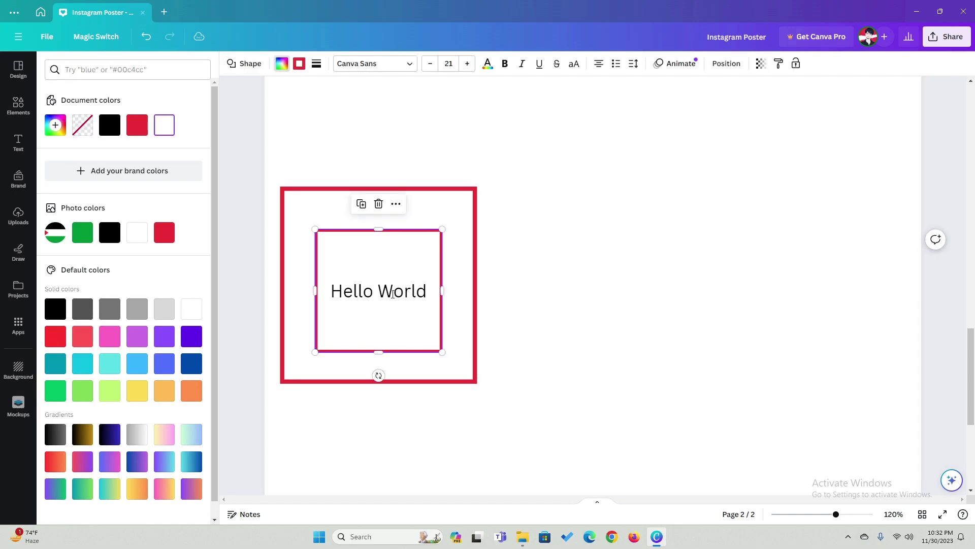
click(393, 294)
key(BackSpace)
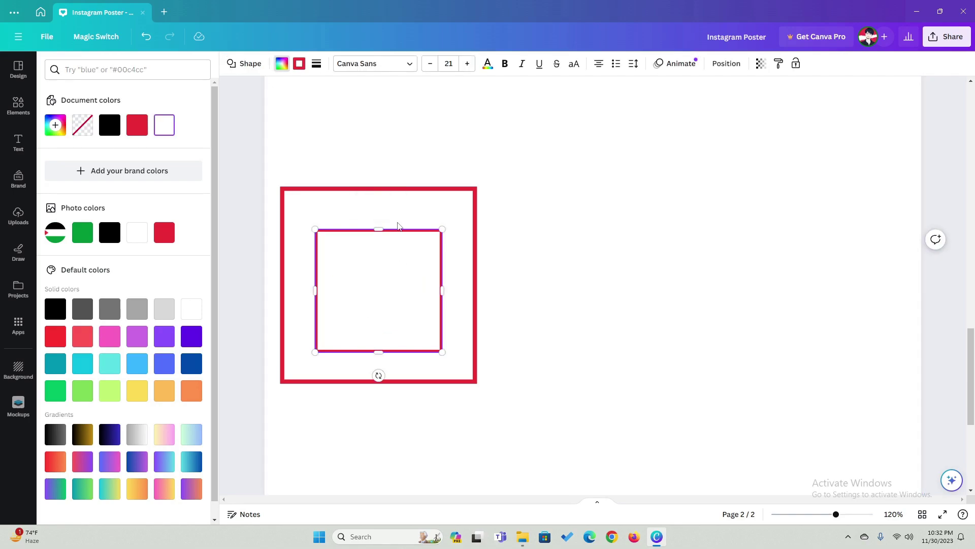
click(562, 248)
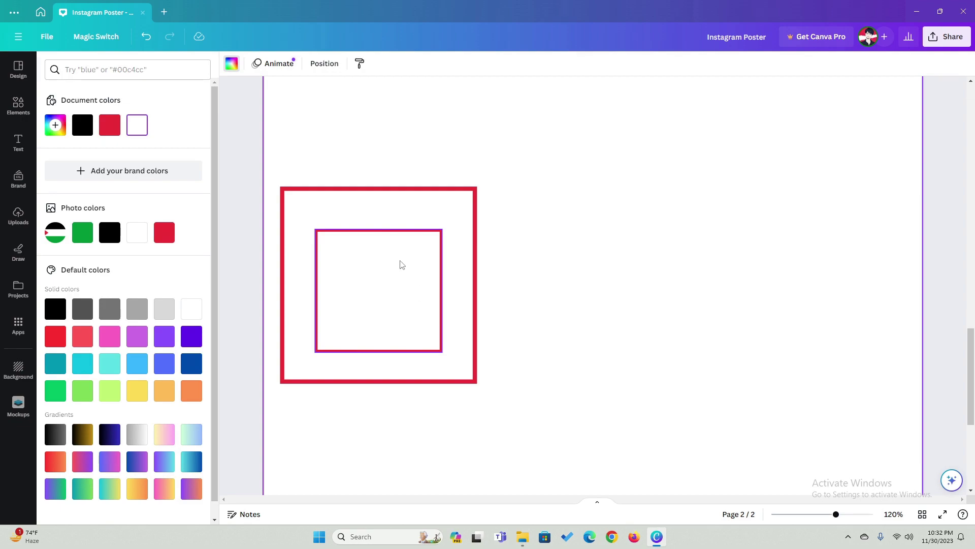
Set the small inner square's fill to no color.
click(386, 288)
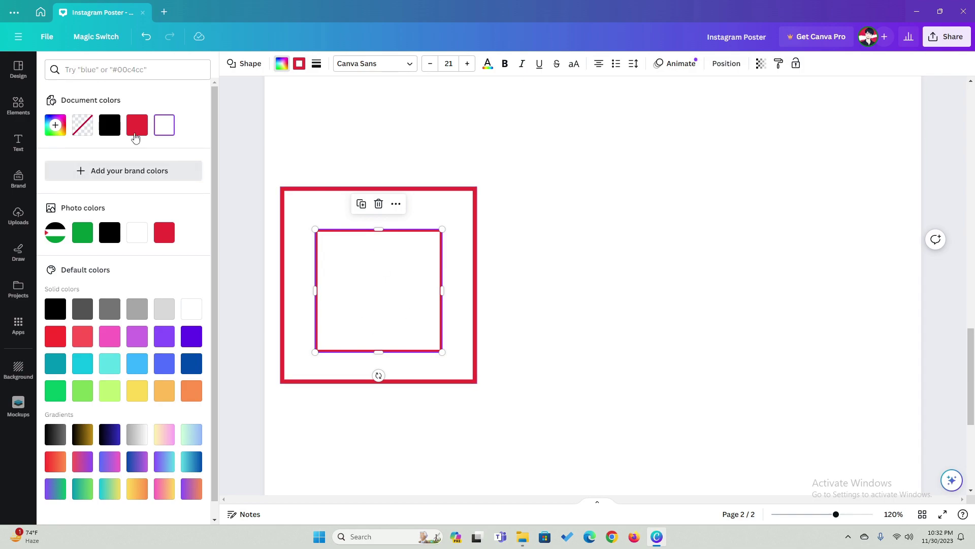
click(83, 125)
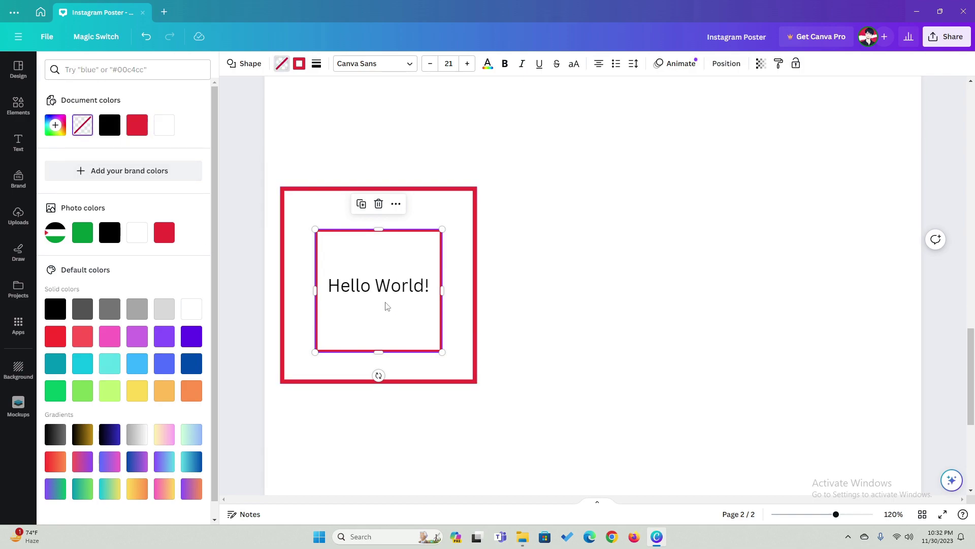
click(645, 294)
Move the small unfilled square out of the large one into the empty area to its right.
click(374, 243)
drag(374, 244, 643, 242)
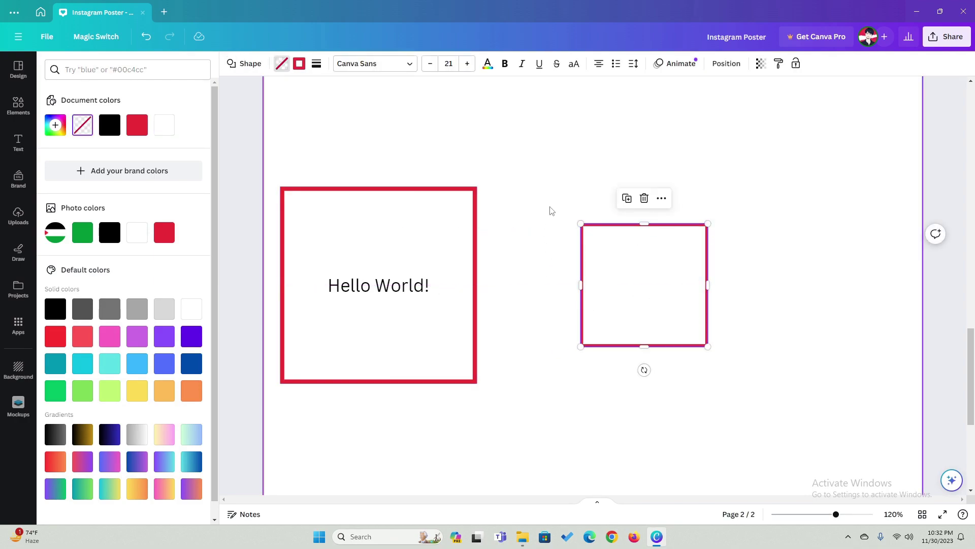
click(567, 160)
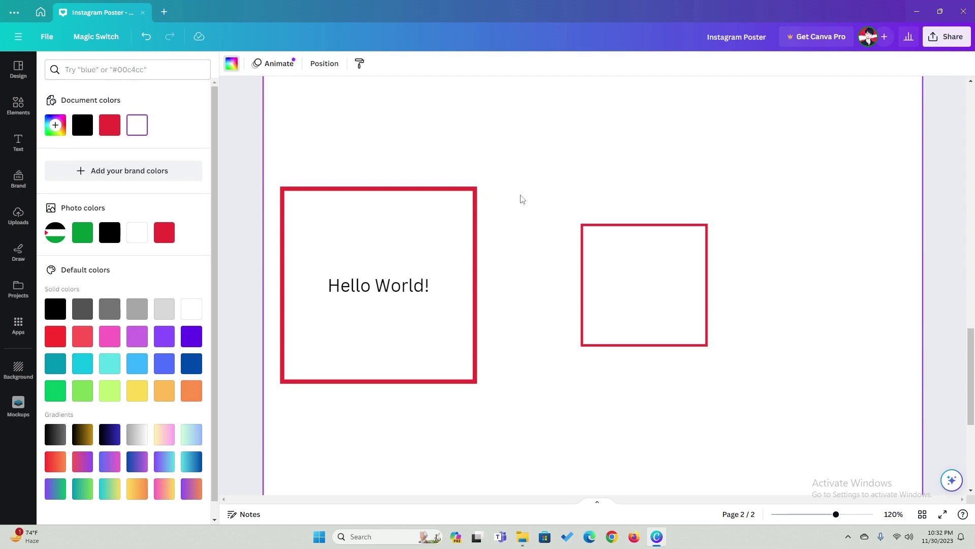
click(608, 266)
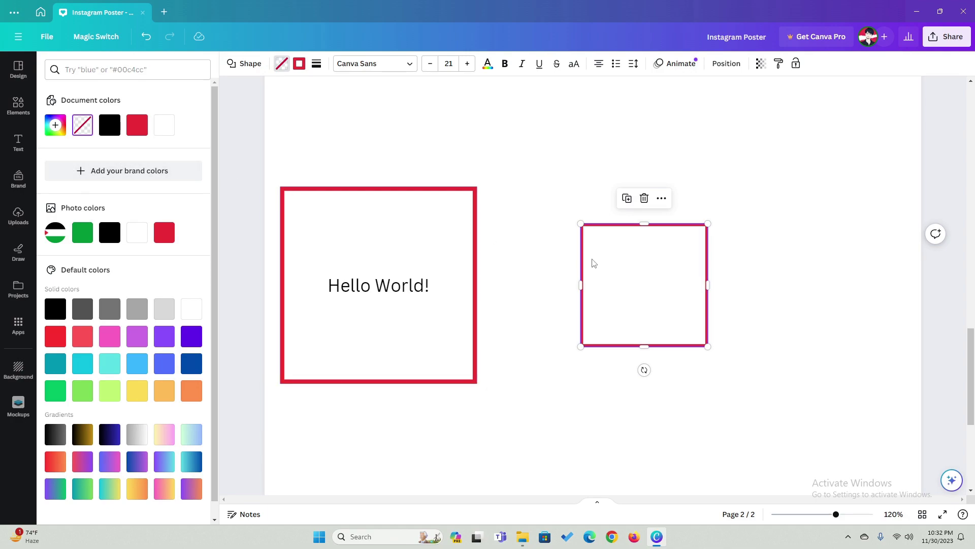
drag(629, 285, 594, 289)
click(559, 366)
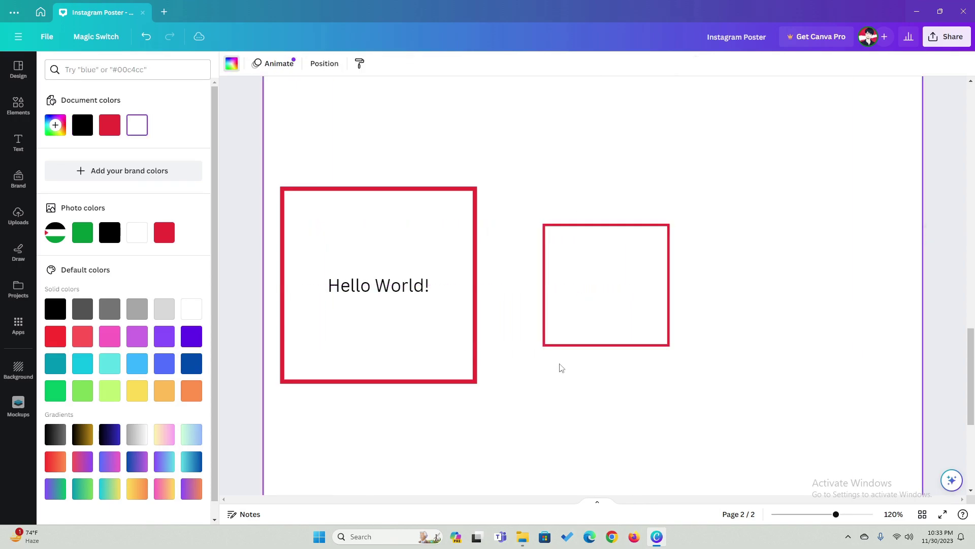
Open the Shapes library and move the small outlined square closer to the large "Hello World!" square.
click(18, 105)
scroll(106, 234, down, 1)
scroll(152, 213, up, 1)
click(192, 195)
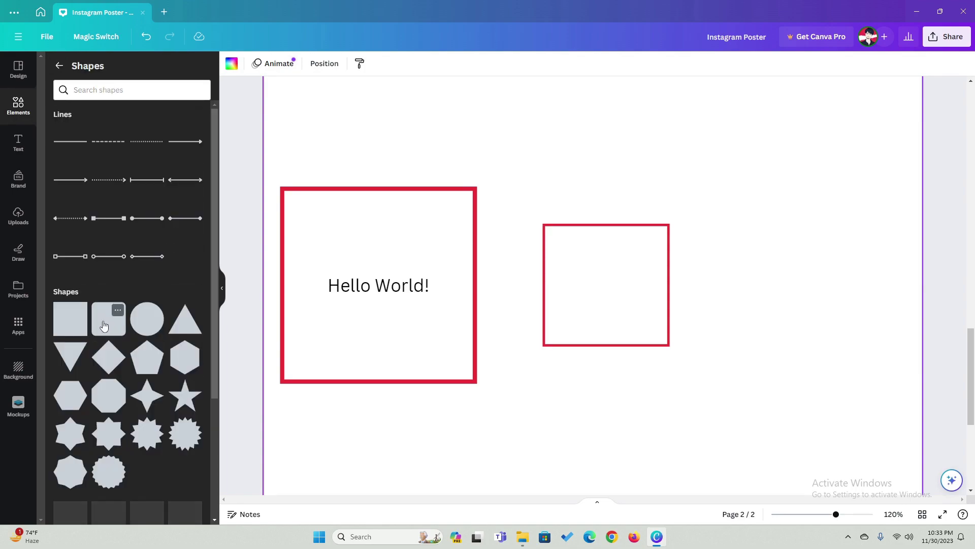
scroll(109, 330, down, 2)
drag(588, 326, 555, 313)
click(699, 340)
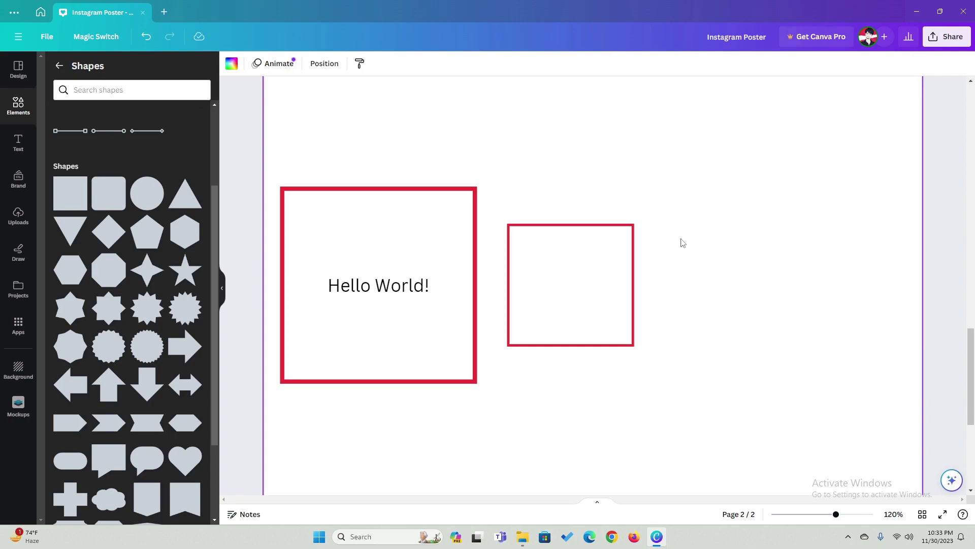
Add a circle and place it in the empty area near the upper edge of page 2.
scroll(671, 238, up, 4)
key(c)
drag(619, 479, 635, 198)
click(727, 329)
drag(609, 298, 590, 296)
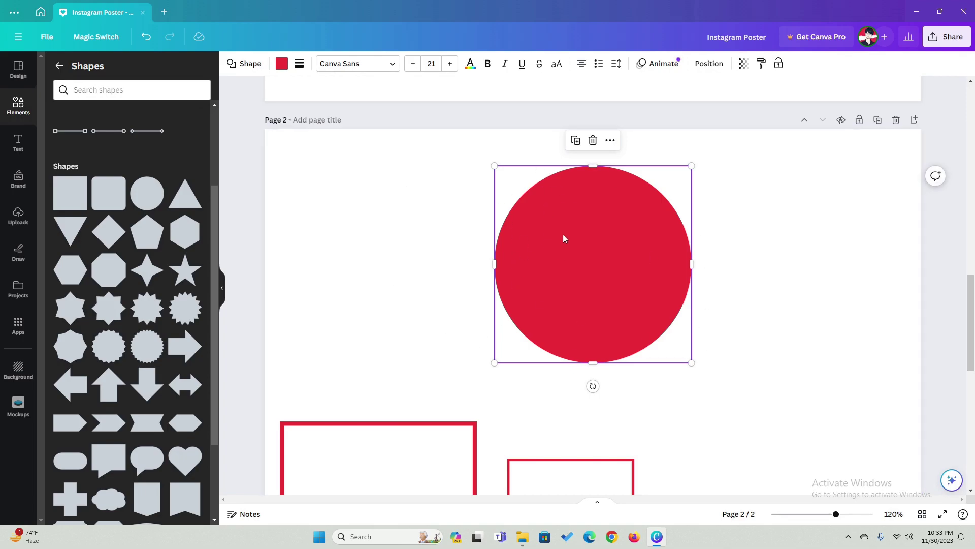
Duplicate the red circle, shrink the copy slightly and center it over the original circle.
click(282, 63)
click(412, 289)
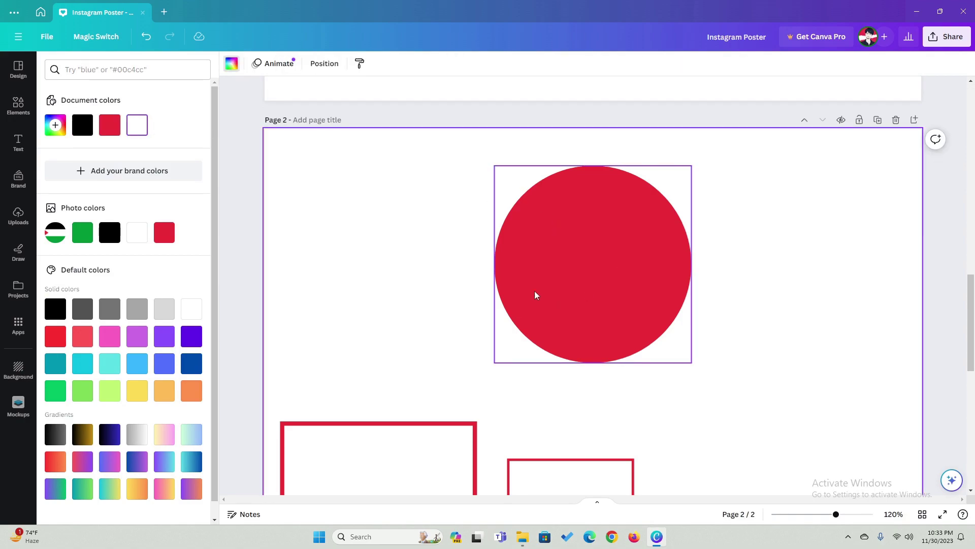
drag(652, 260, 414, 252)
drag(263, 161, 272, 168)
drag(324, 244, 552, 241)
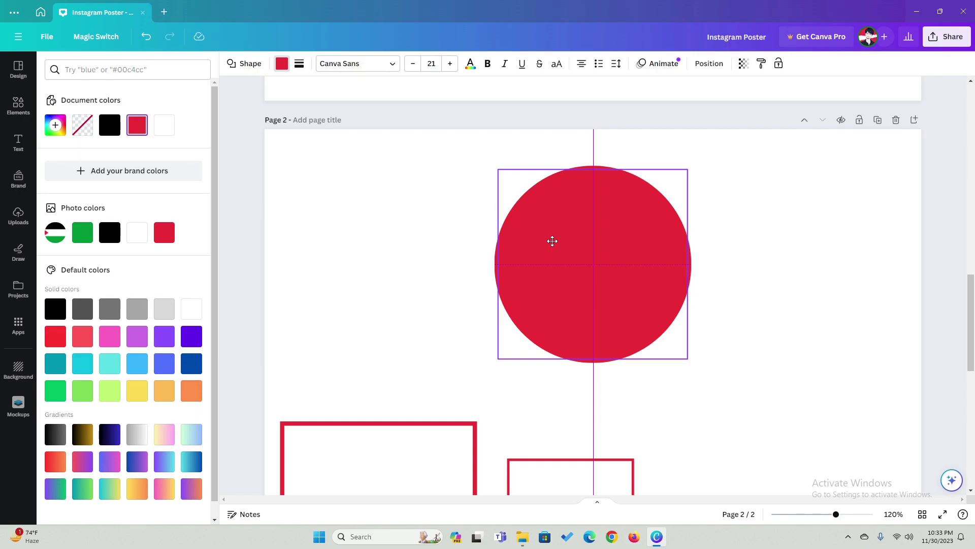
drag(552, 240, 553, 240)
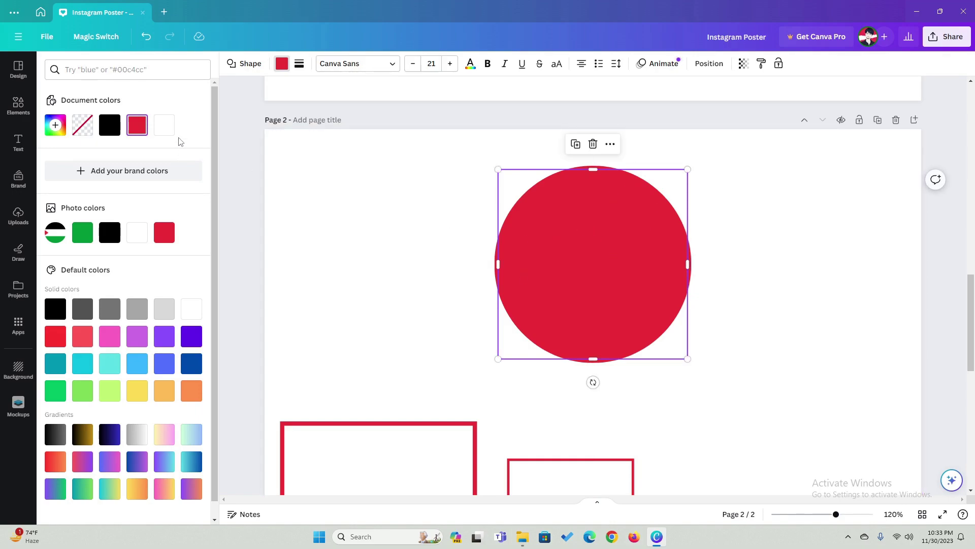
Fill the smaller inner circle with white so the red circle behind it forms a ring.
click(164, 125)
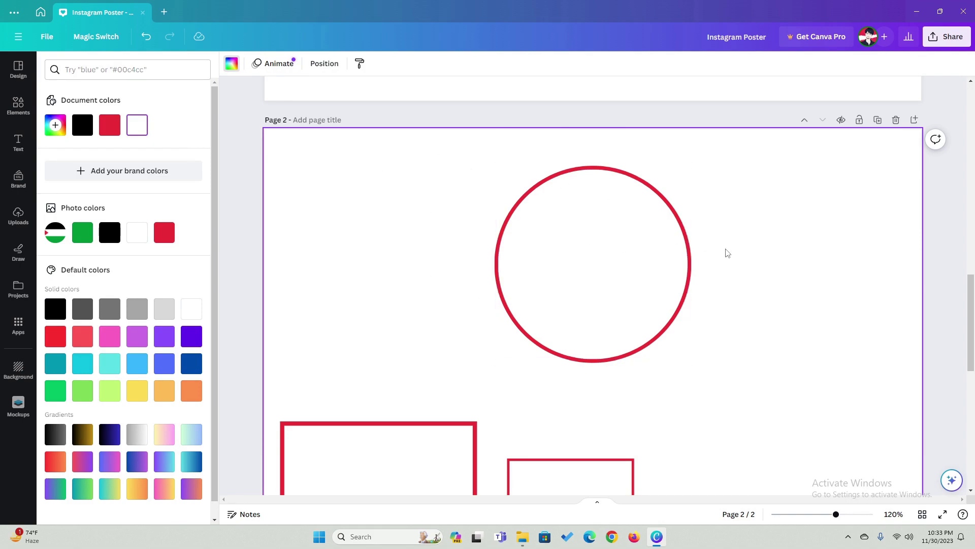
scroll(716, 246, down, 1)
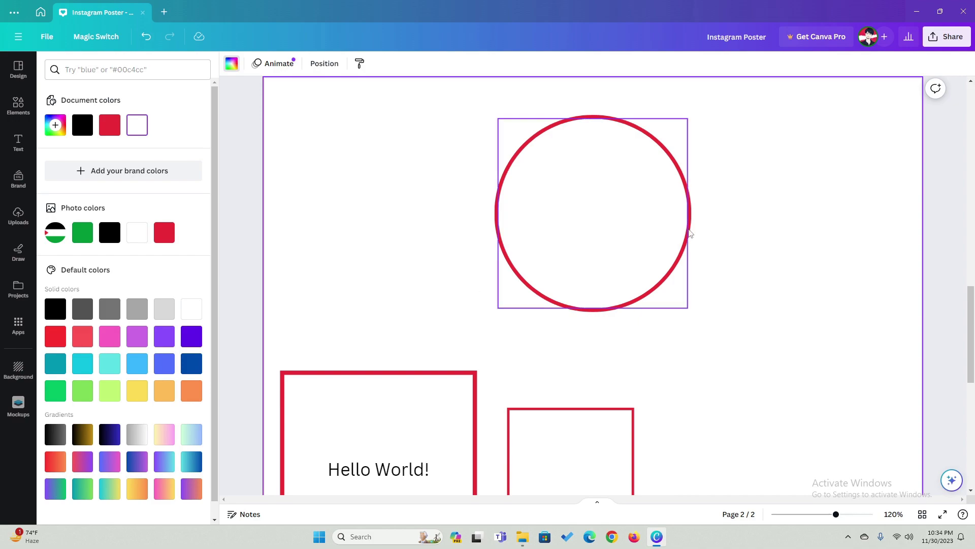
scroll(410, 414, down, 3)
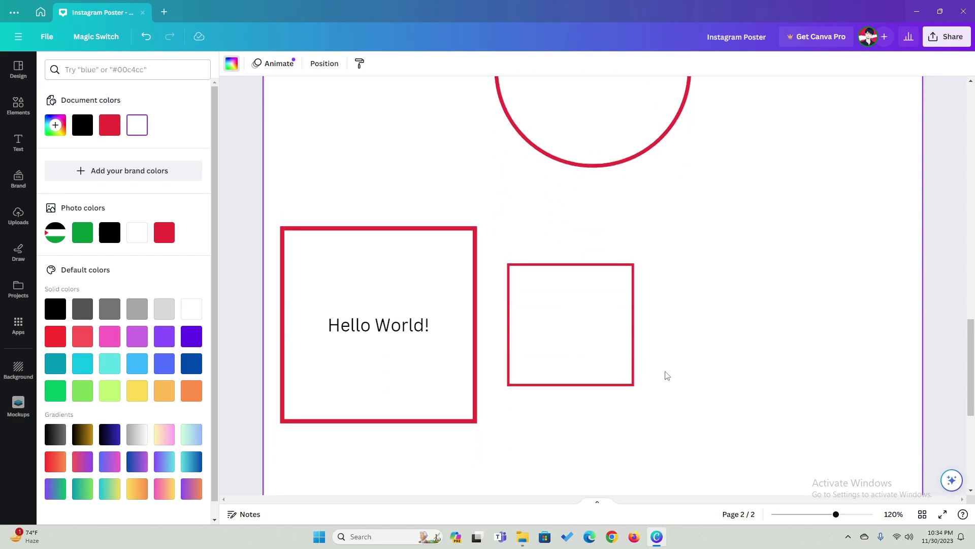
scroll(666, 356, up, 4)
Pull the white circle out of the red circle and delete it.
drag(614, 309, 326, 300)
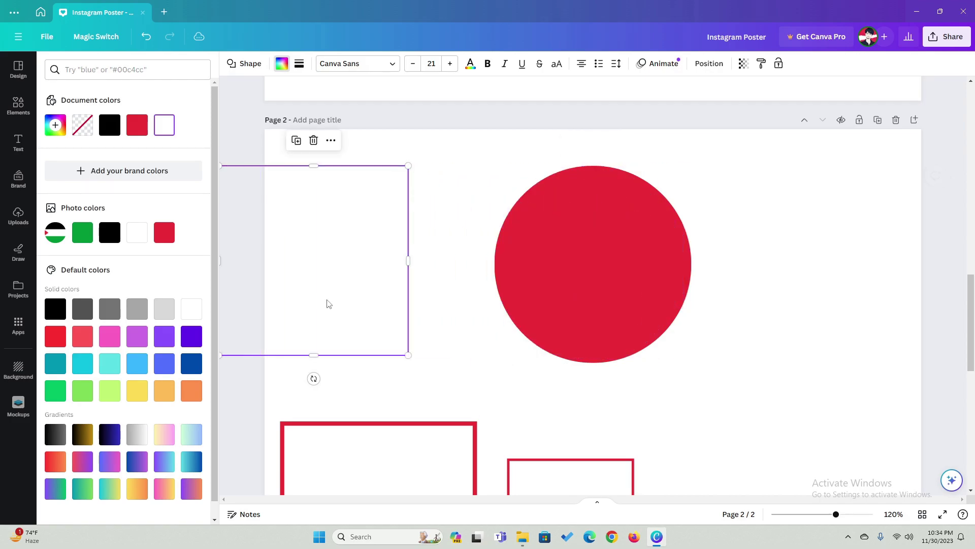
key(Escape)
Set the red circle's fill to no color.
click(574, 246)
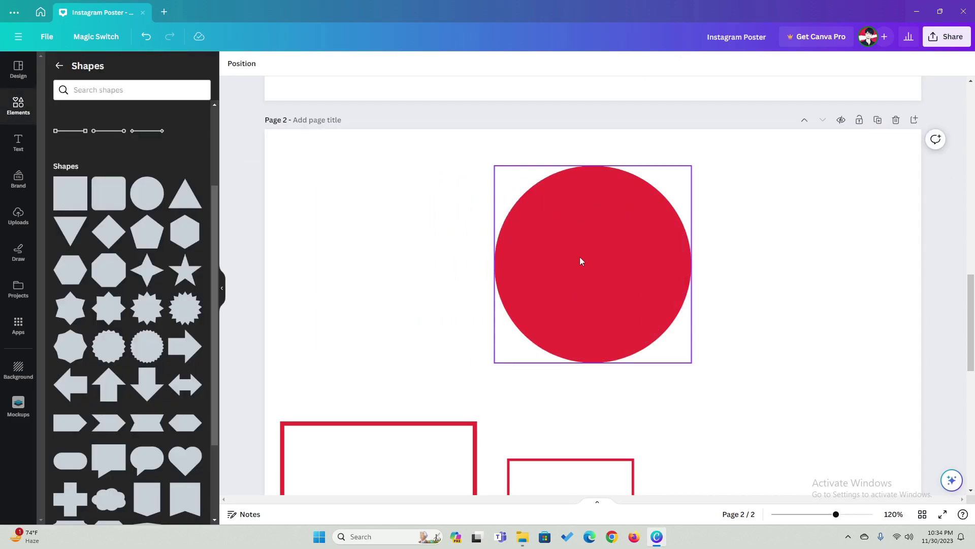
click(282, 63)
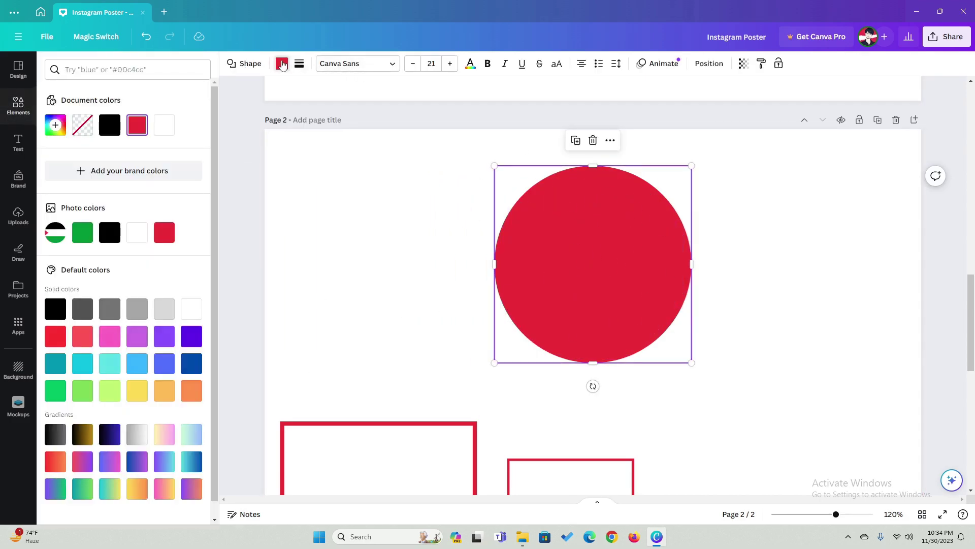
click(83, 126)
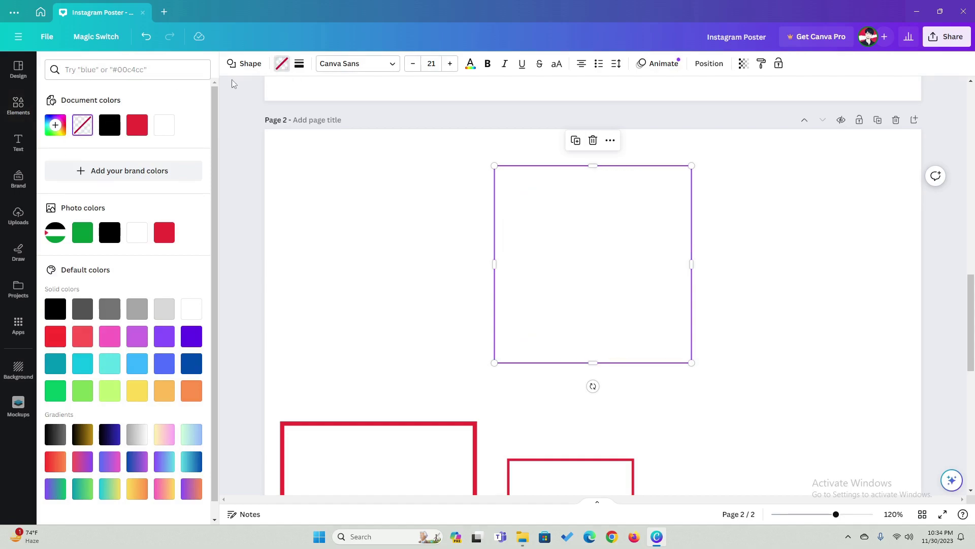
Give the unfilled circle a solid border and color that border red.
click(299, 63)
click(357, 101)
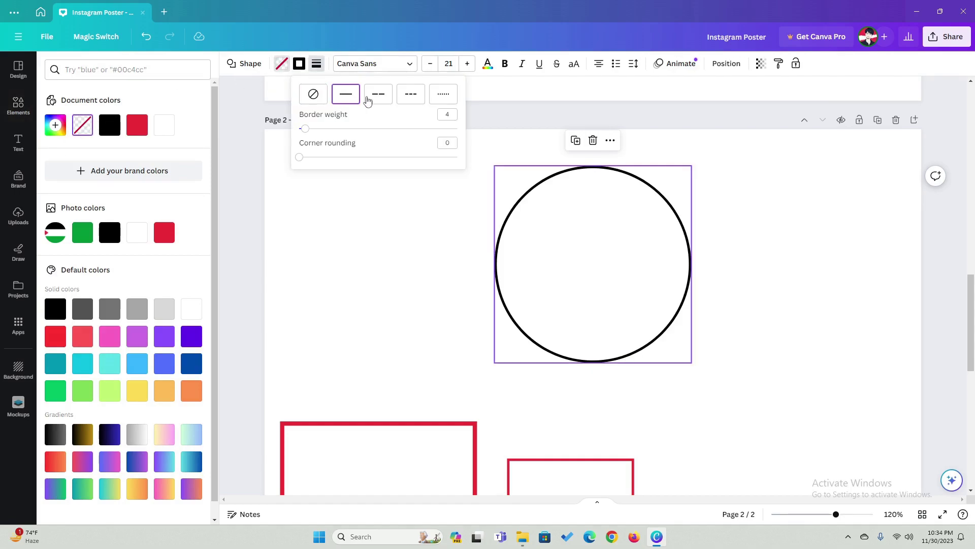
click(299, 63)
click(117, 129)
click(358, 298)
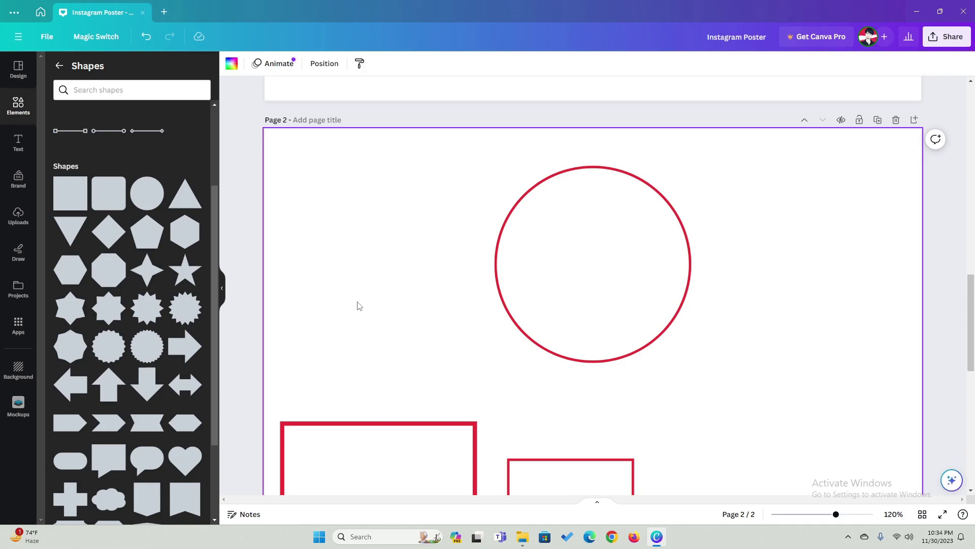
Add a square in the empty area below the outlined squares on page 2.
scroll(142, 228, down, 3)
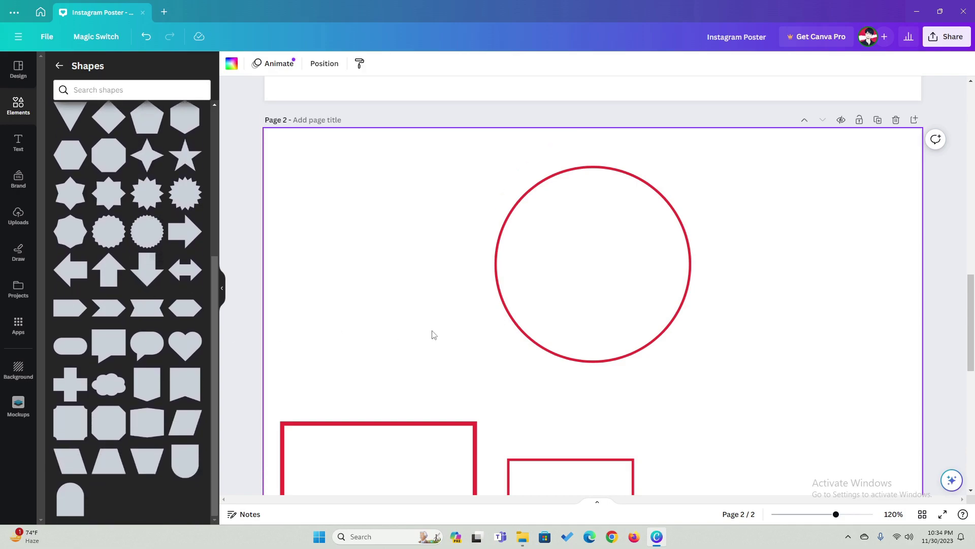
scroll(510, 437, down, 3)
scroll(635, 405, up, 4)
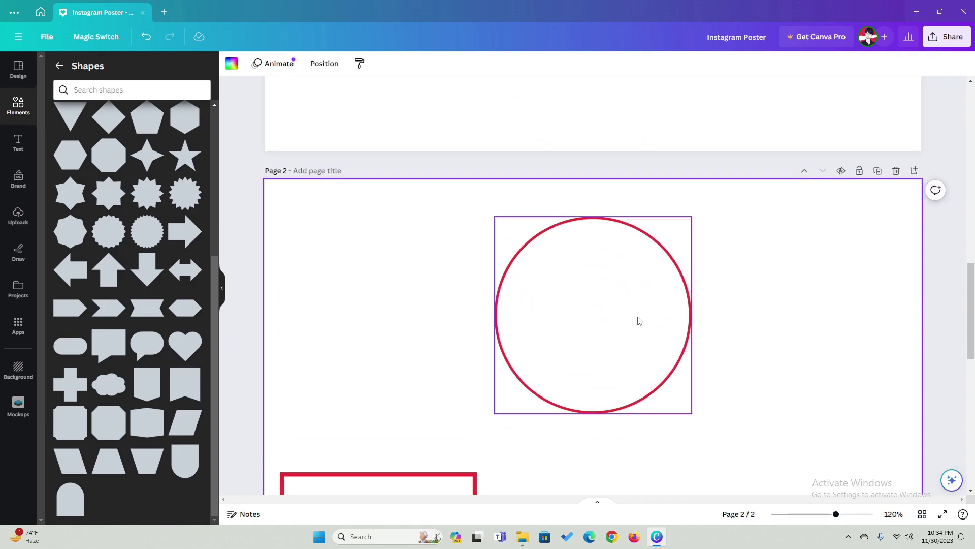
scroll(614, 323, down, 2)
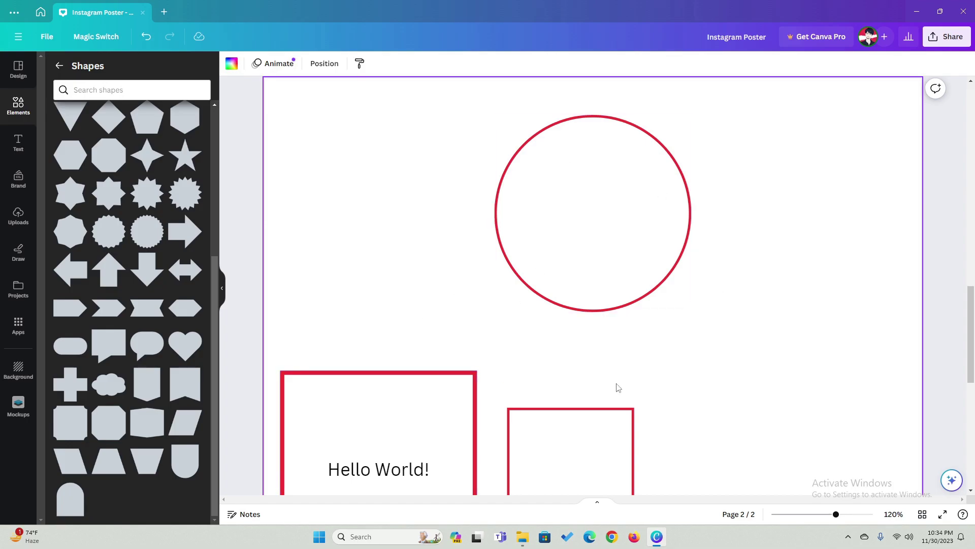
scroll(618, 388, down, 4)
scroll(557, 300, up, 5)
scroll(600, 300, down, 9)
key(r)
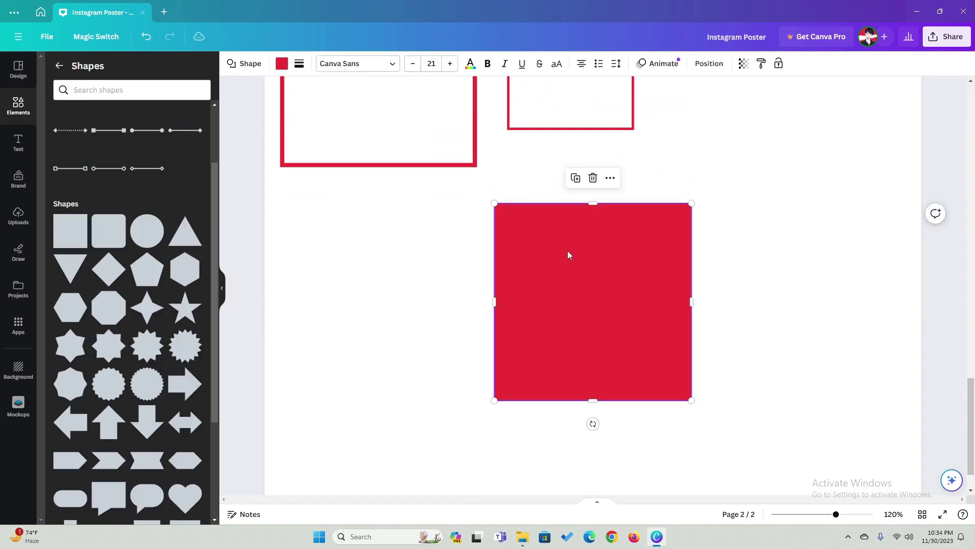
Shift the filled red square left, beneath the gap between the two outlined squares.
scroll(558, 276, up, 3)
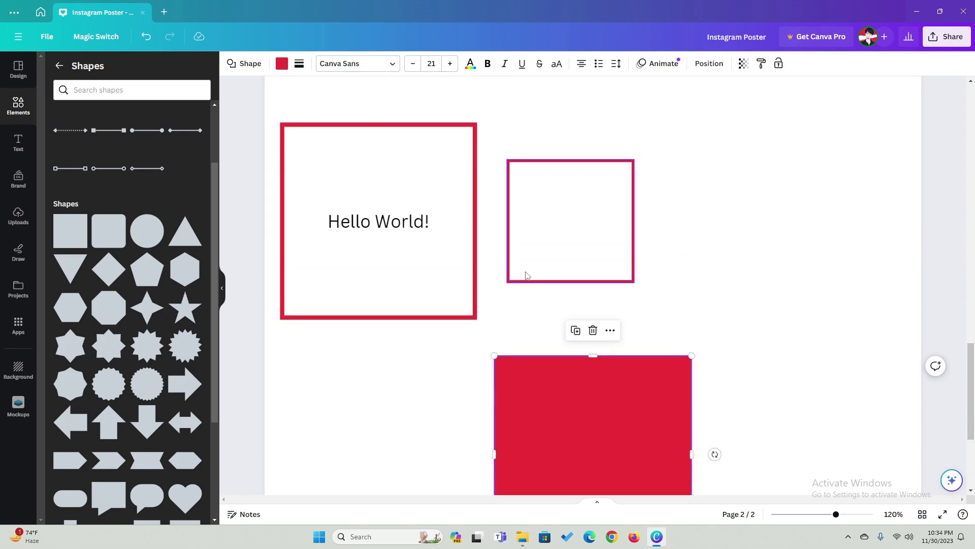
scroll(414, 315, down, 1)
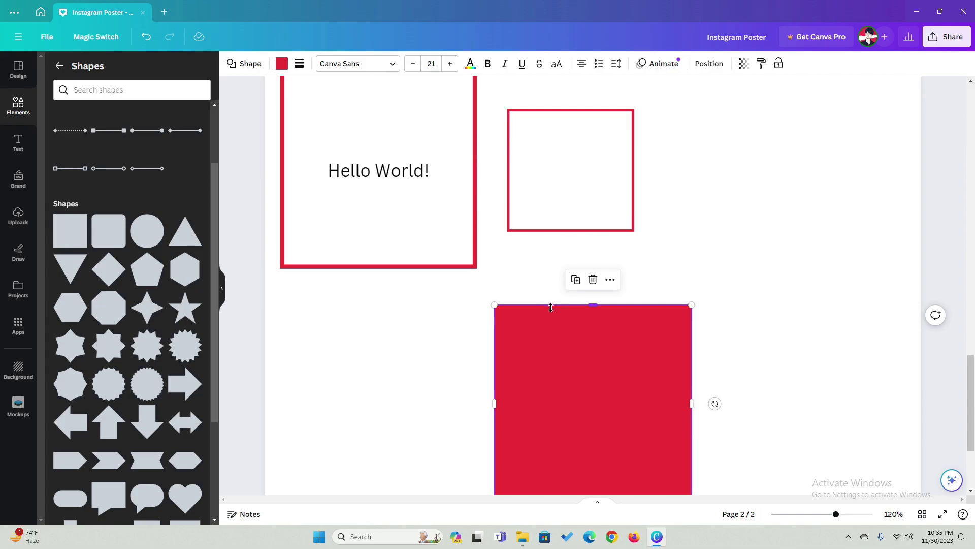
drag(551, 308, 481, 342)
click(660, 344)
Move the outlined circle left so it sits above the large "Hello World!" square, and select it.
scroll(657, 348, up, 3)
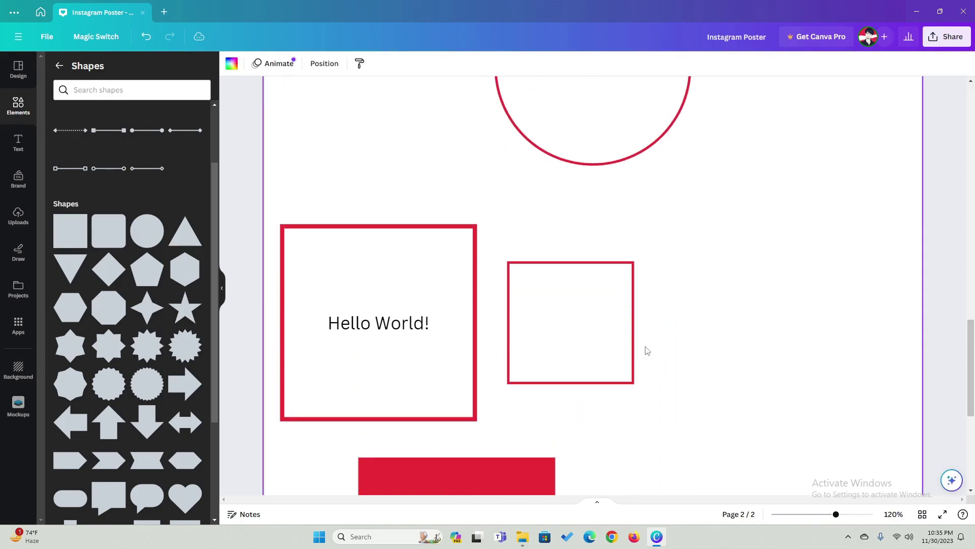
scroll(189, 341, up, 2)
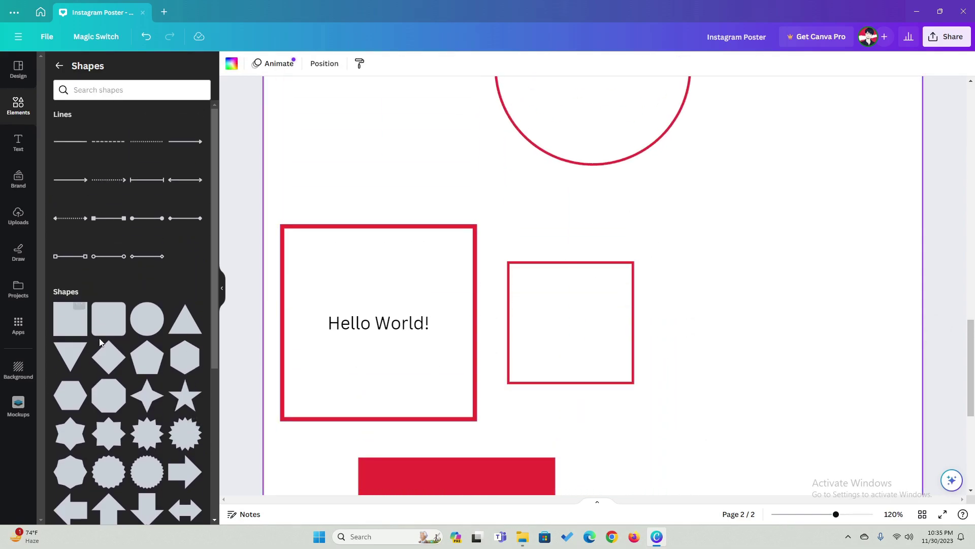
scroll(76, 305, down, 4)
scroll(592, 298, up, 4)
drag(574, 264, 429, 267)
click(627, 311)
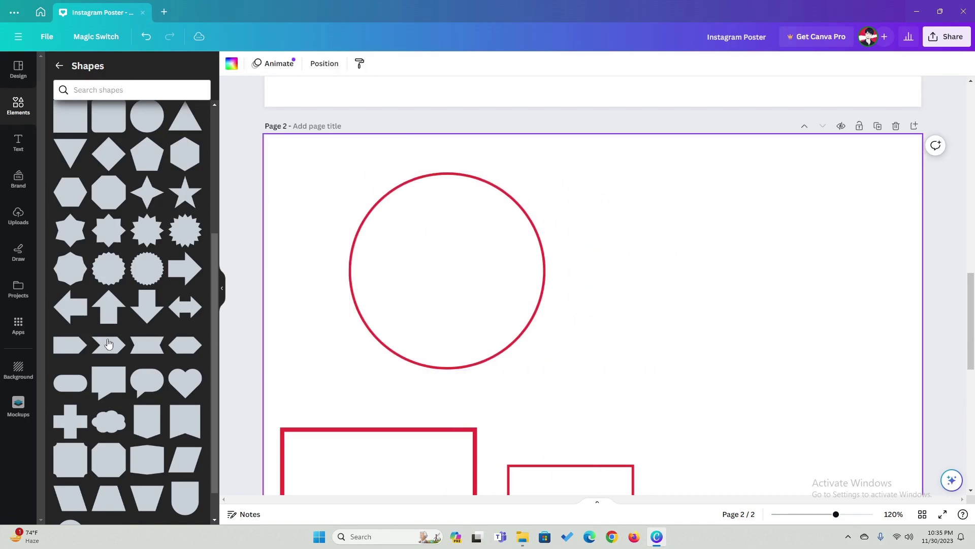
click(442, 257)
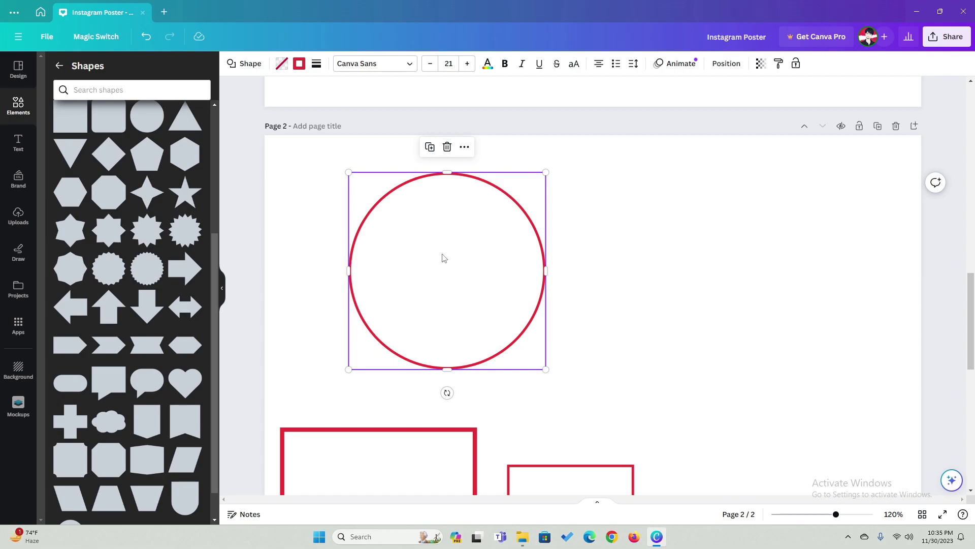
Stretch the filled red square on both sides and downward into a wide rectangle nearly spanning the page.
scroll(663, 259, down, 5)
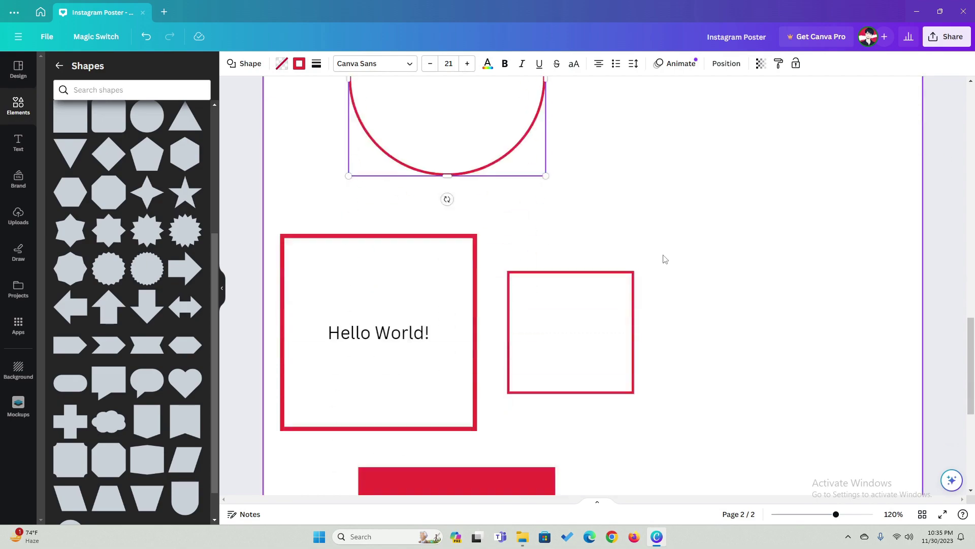
scroll(523, 300, down, 4)
click(487, 284)
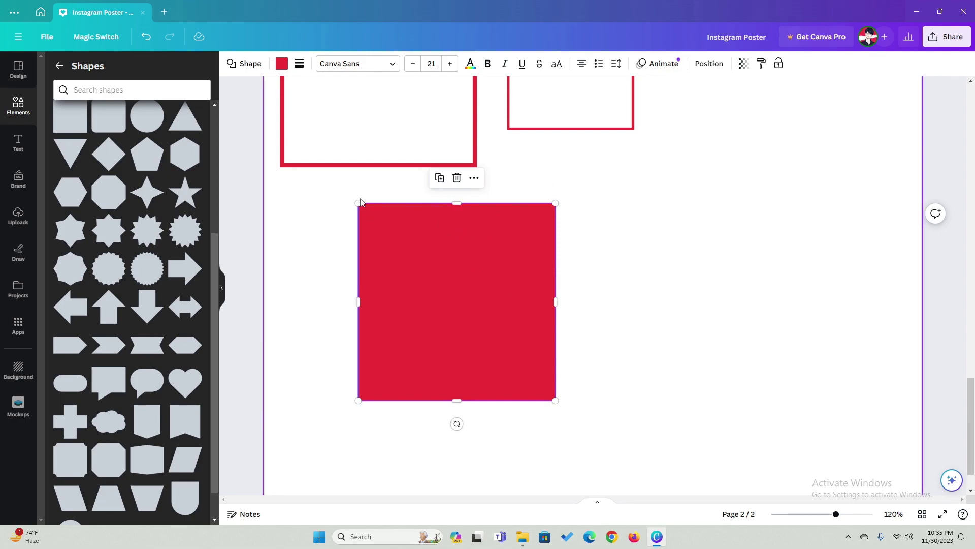
drag(556, 272, 800, 264)
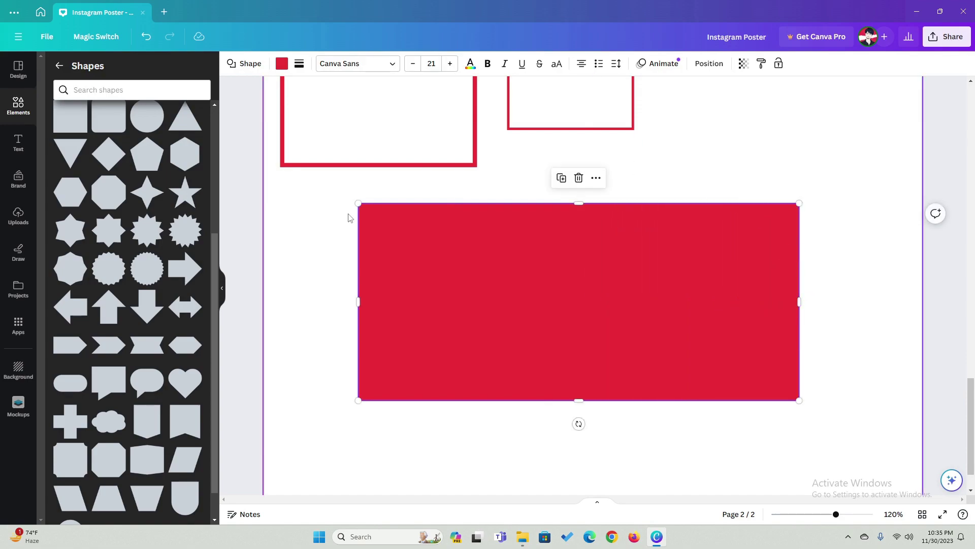
drag(356, 281, 298, 280)
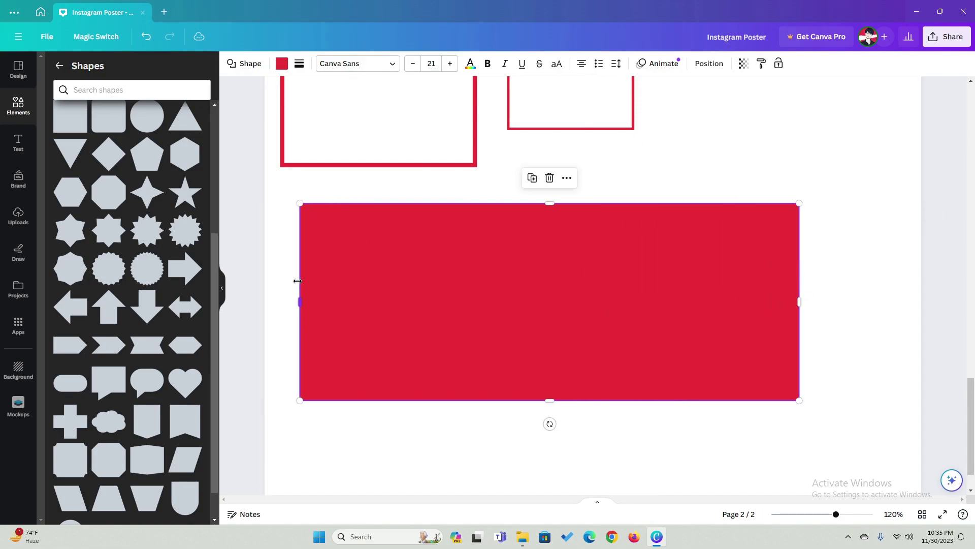
drag(525, 398, 523, 461)
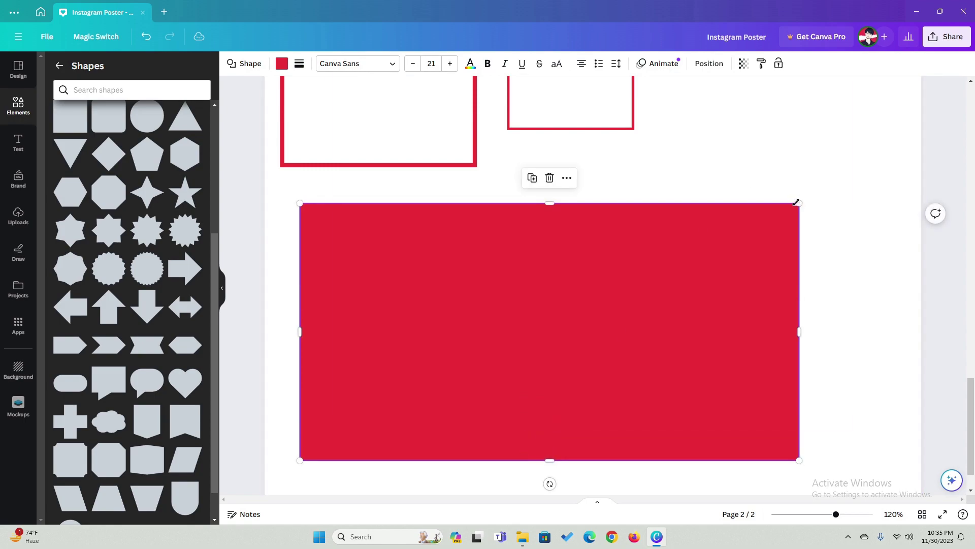
mouse_move(798, 204)
mouse_down()
mouse_move(507, 355)
mouse_move(802, 203)
mouse_up()
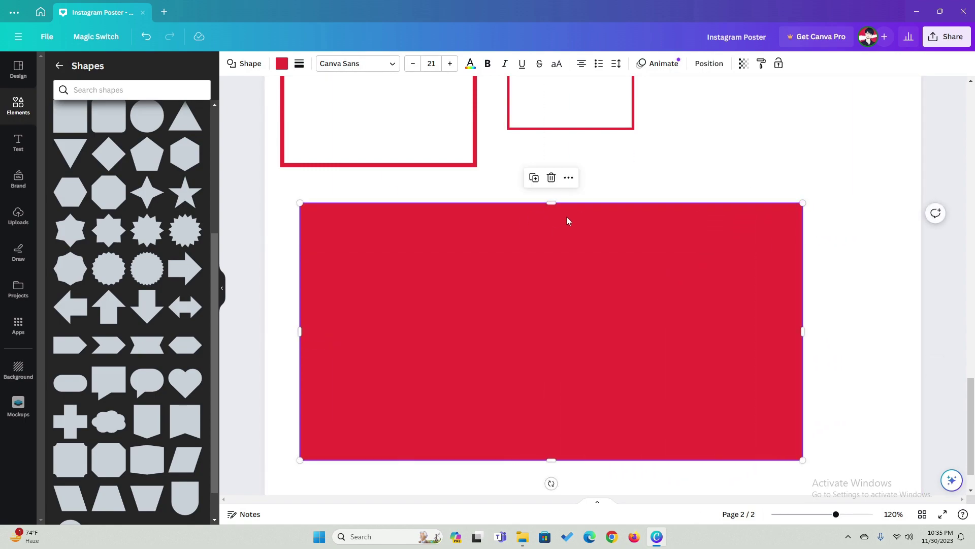
Fill the wide red rectangle with the yellow-to-pink gradient.
scroll(459, 348, up, 1)
scroll(507, 328, down, 2)
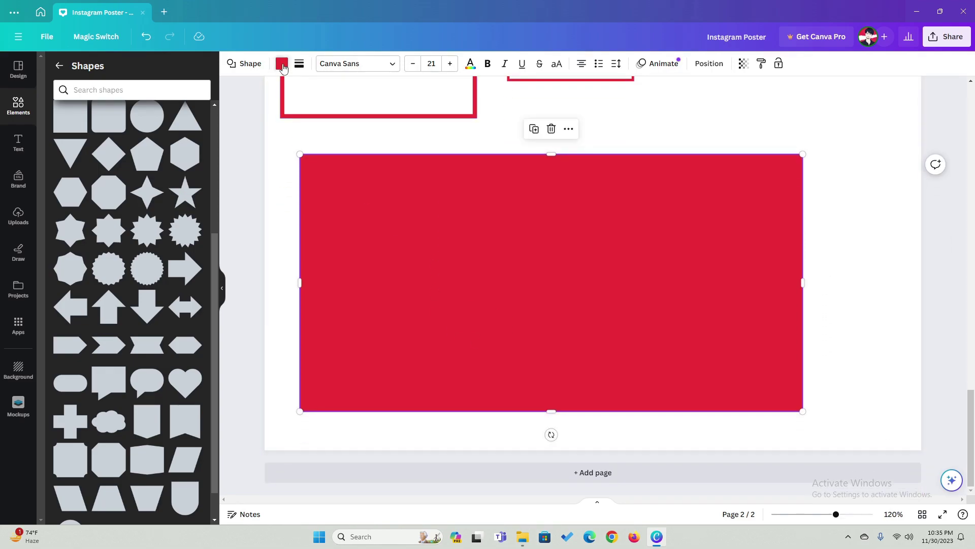
click(282, 64)
scroll(152, 270, down, 1)
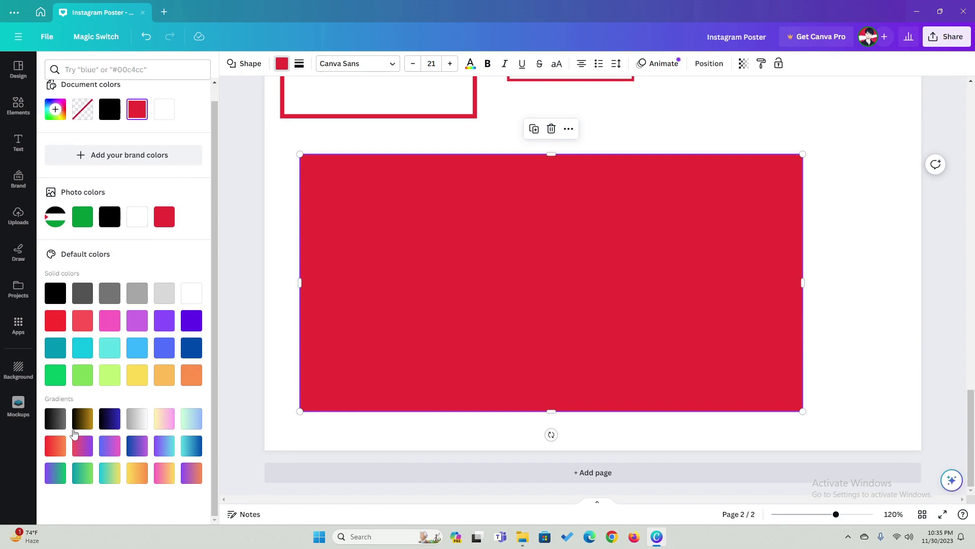
click(162, 419)
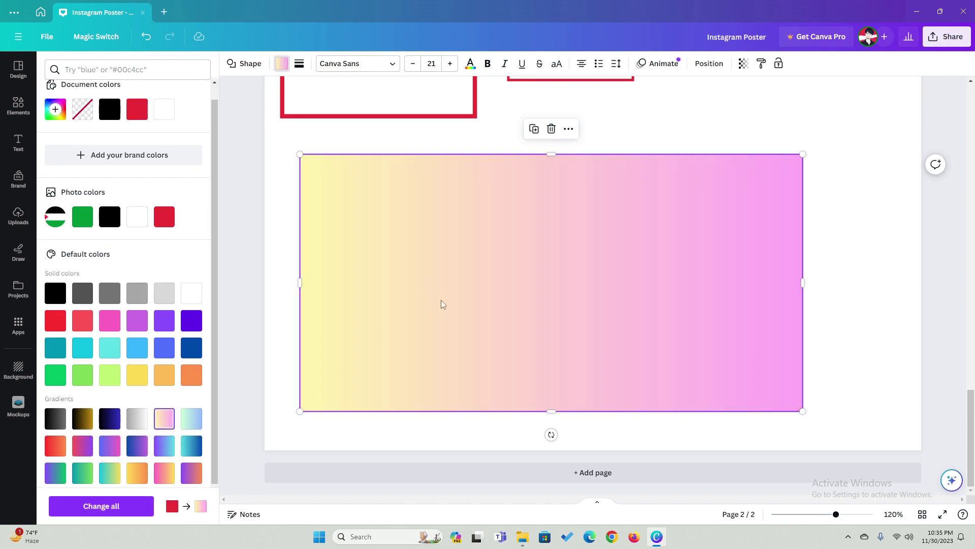
scroll(163, 381, down, 1)
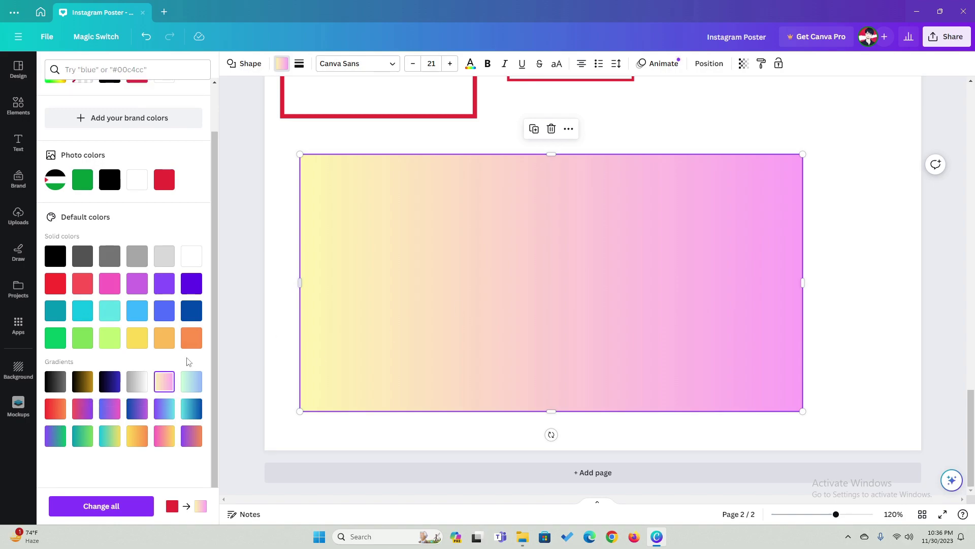
Browse the full library of lines and shapes available to add to the page.
scroll(356, 304, up, 3)
click(279, 295)
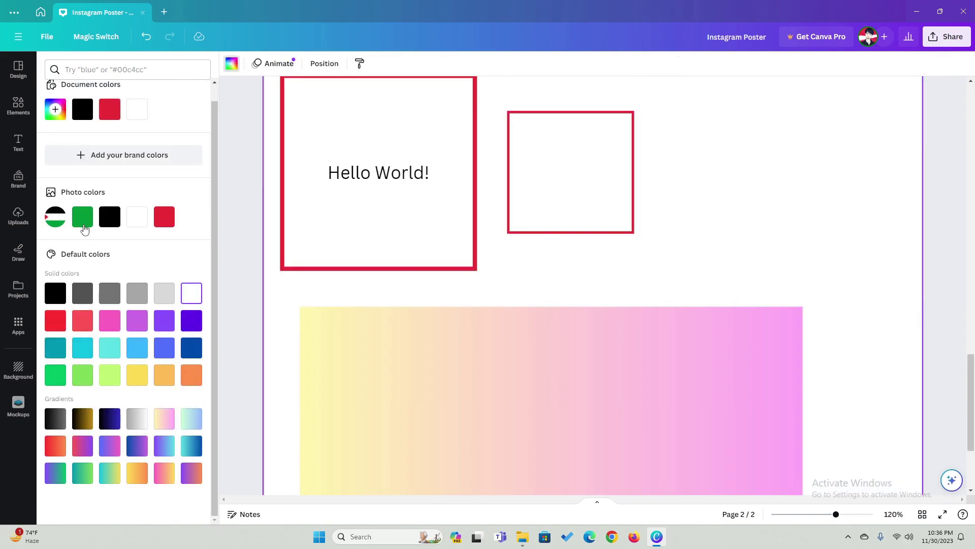
click(18, 106)
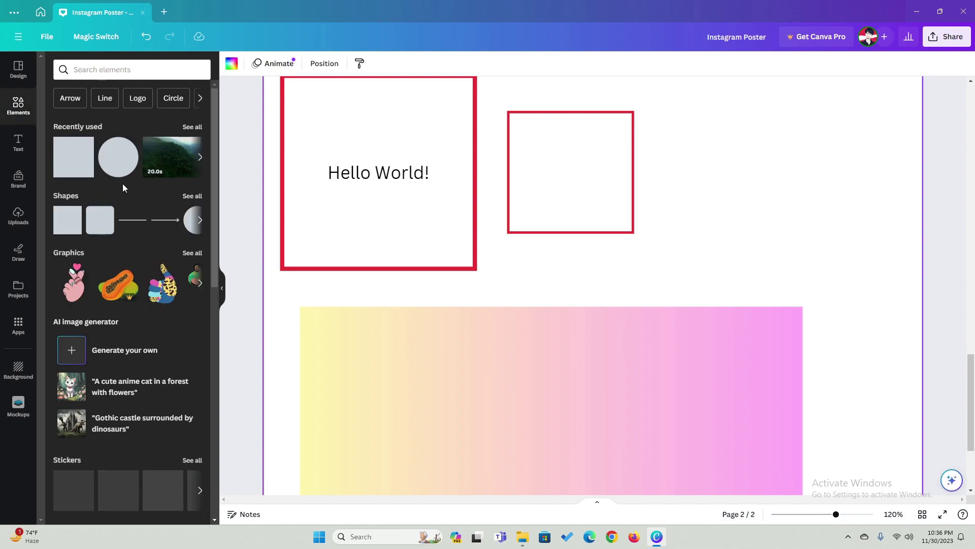
click(189, 195)
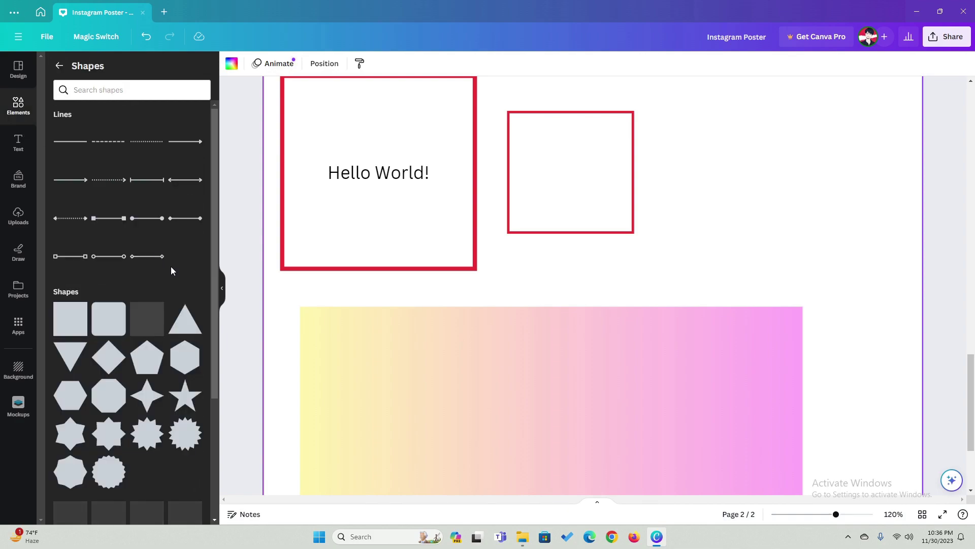
scroll(185, 269, down, 2)
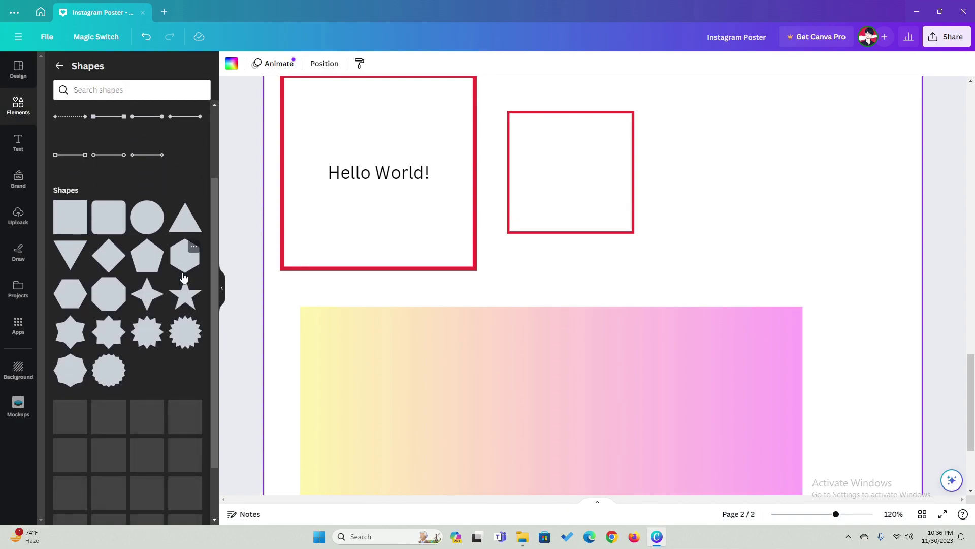
scroll(183, 269, down, 1)
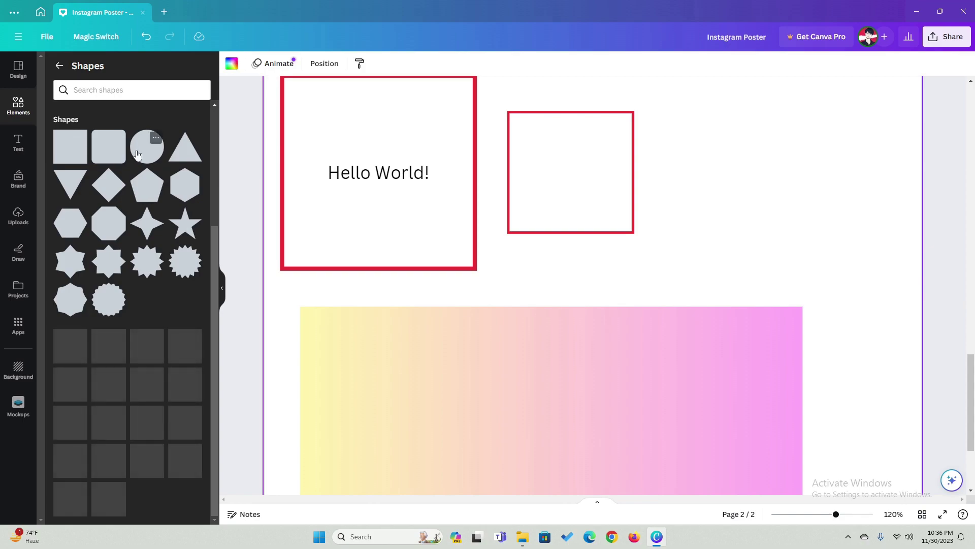
scroll(520, 327, up, 3)
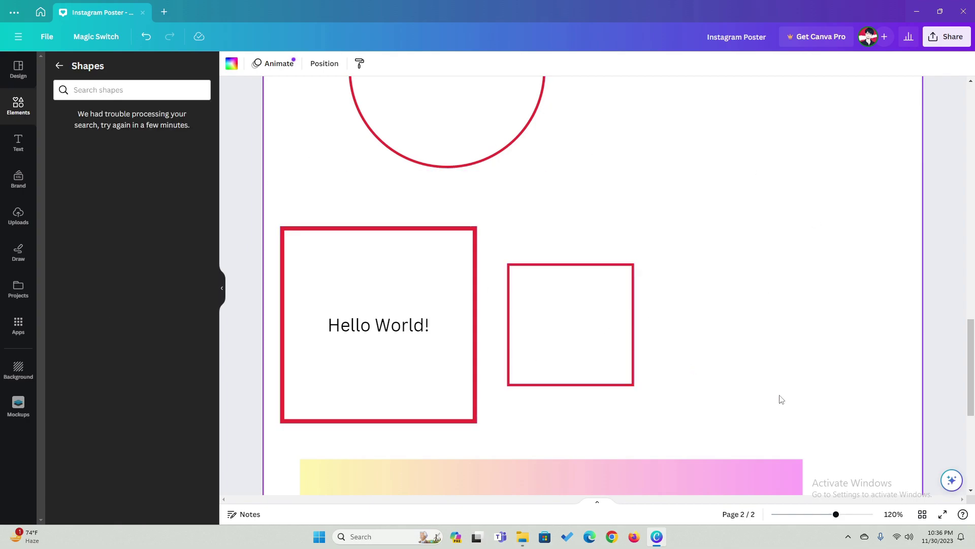
Add a blank third page to the design and open the full graphics collection.
drag(831, 518, 813, 518)
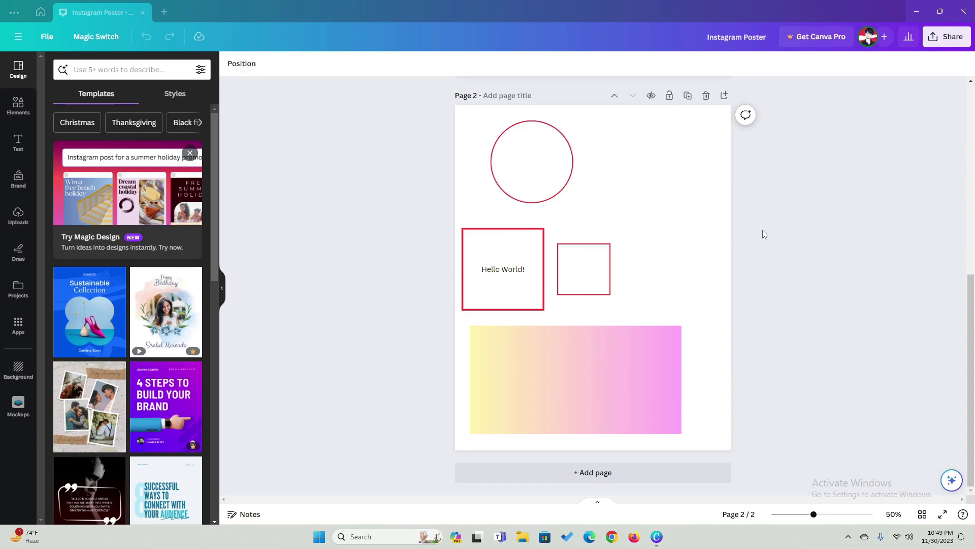
click(608, 473)
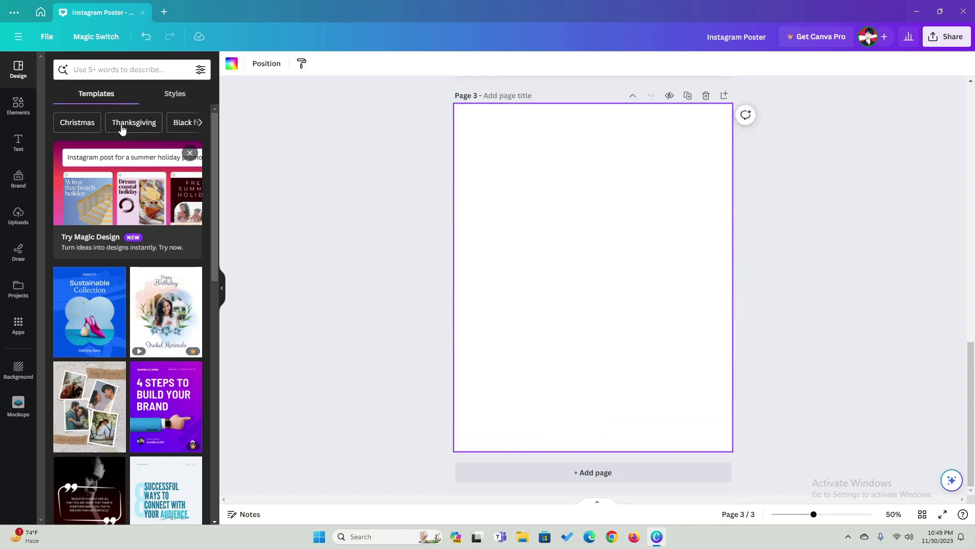
click(16, 104)
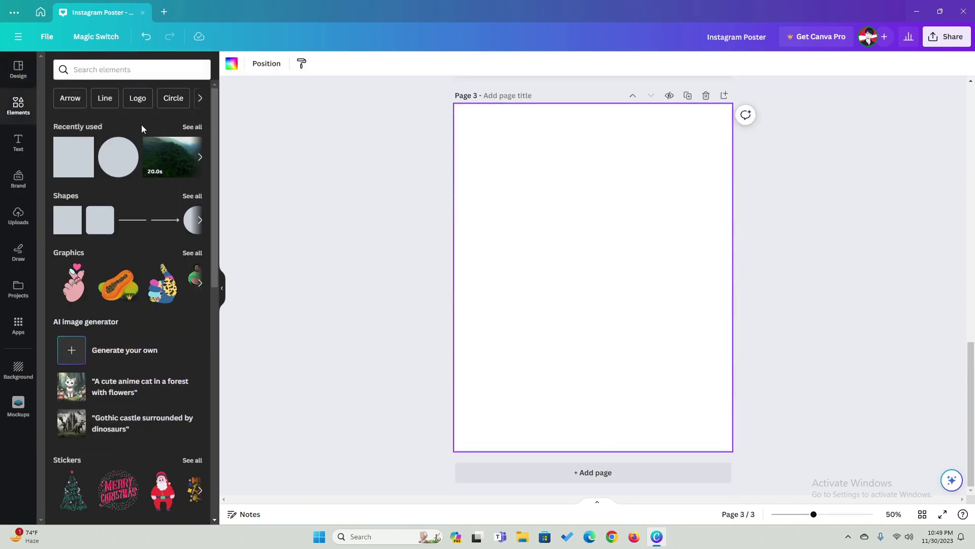
scroll(81, 204, down, 2)
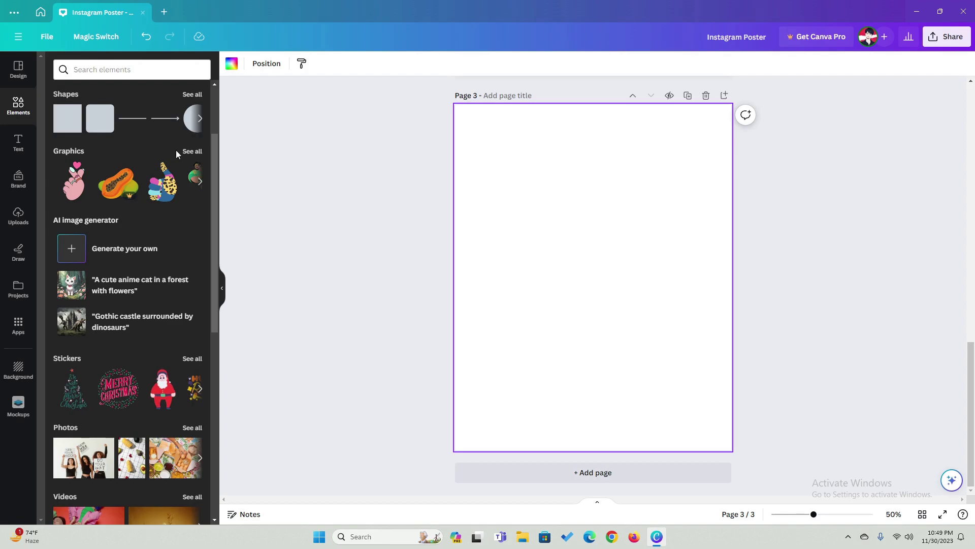
click(184, 152)
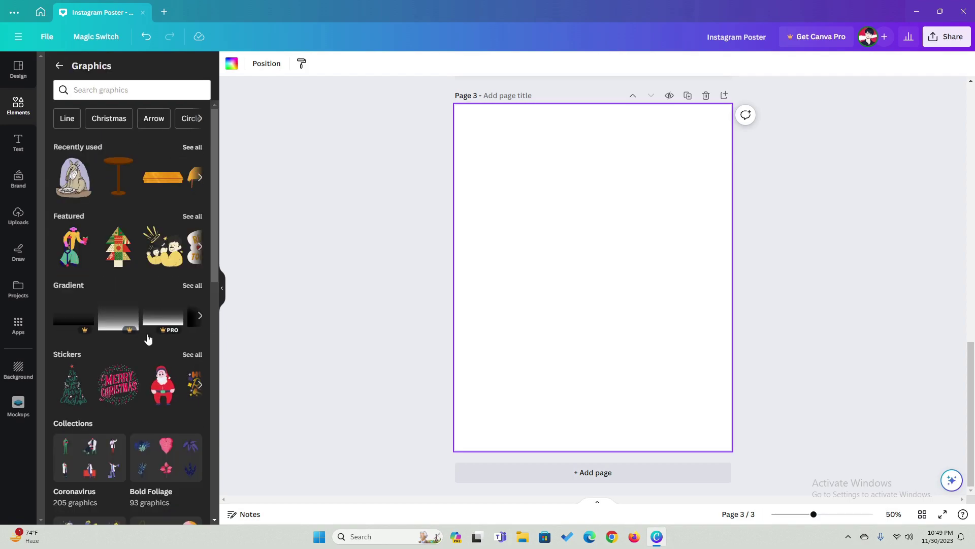
Add the recently used anteater graphic to the blank page and move it toward the page's left side.
scroll(151, 320, down, 7)
scroll(131, 285, up, 6)
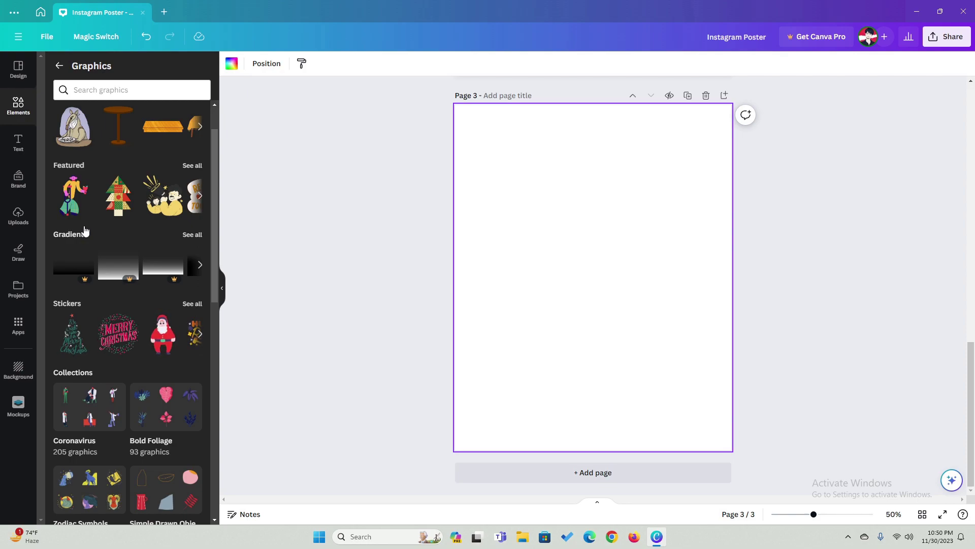
scroll(87, 228, up, 1)
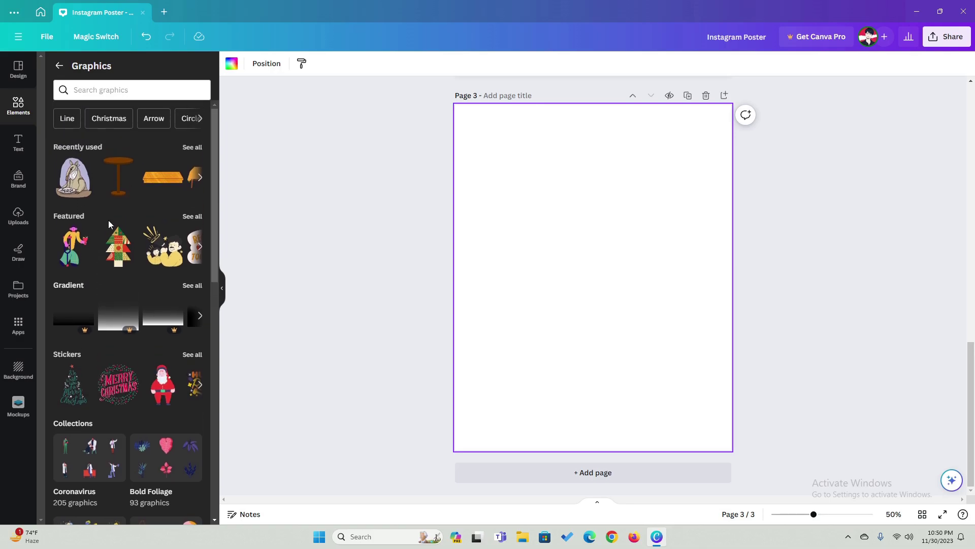
click(67, 179)
drag(581, 285, 520, 286)
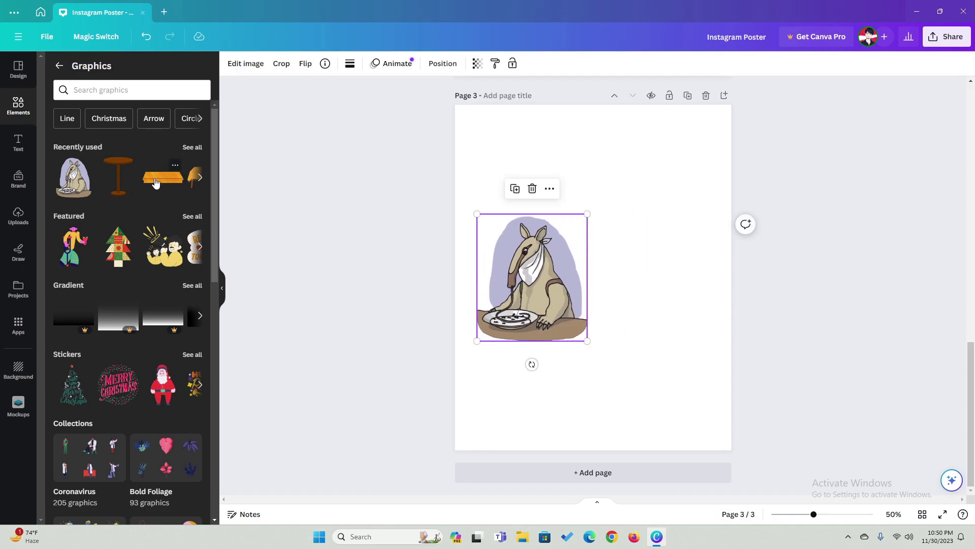
Add the featured graphic of a person with a crutch and place it to the right of the anteater.
click(192, 216)
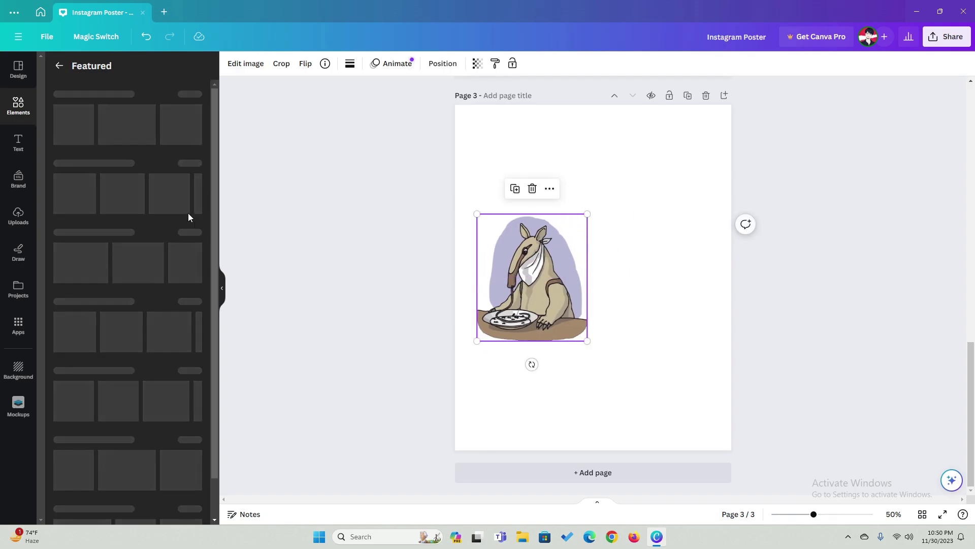
click(71, 127)
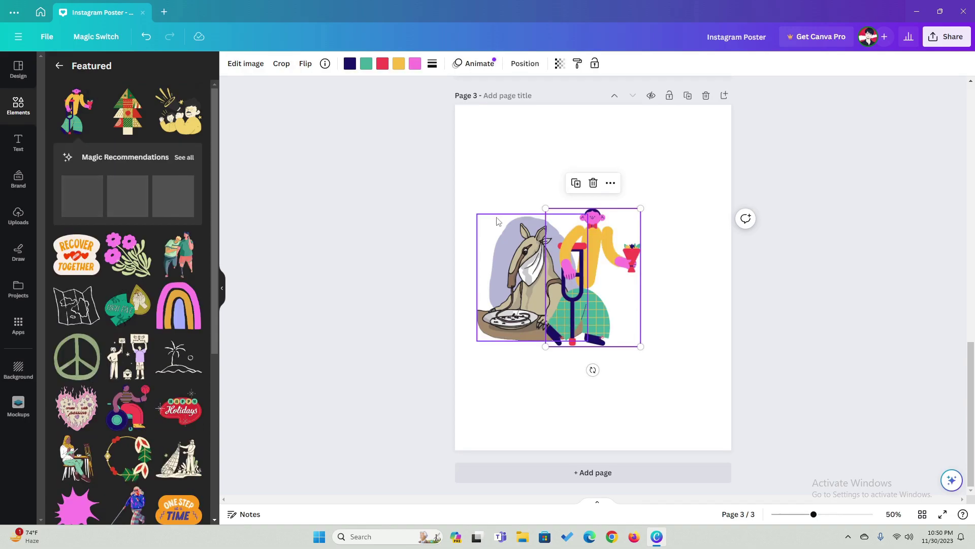
drag(579, 252, 643, 253)
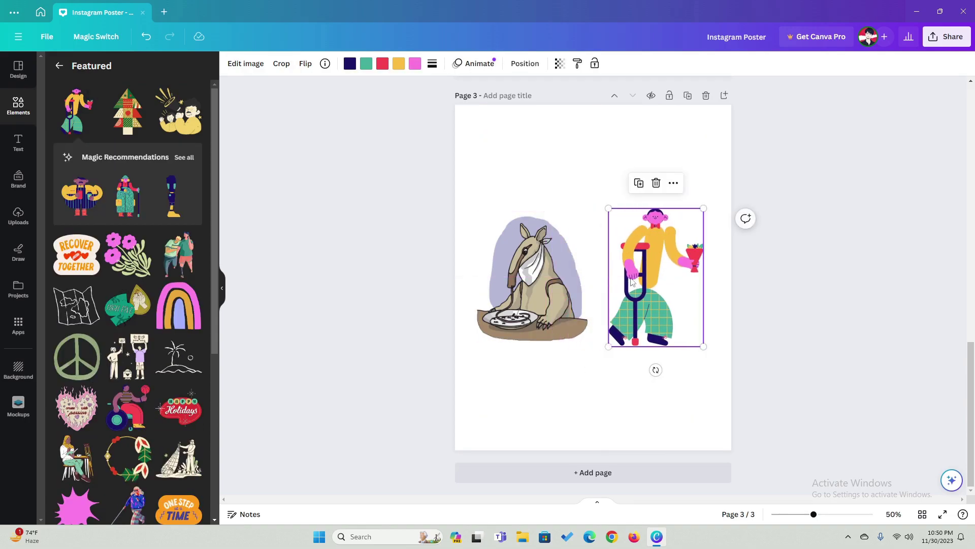
click(519, 382)
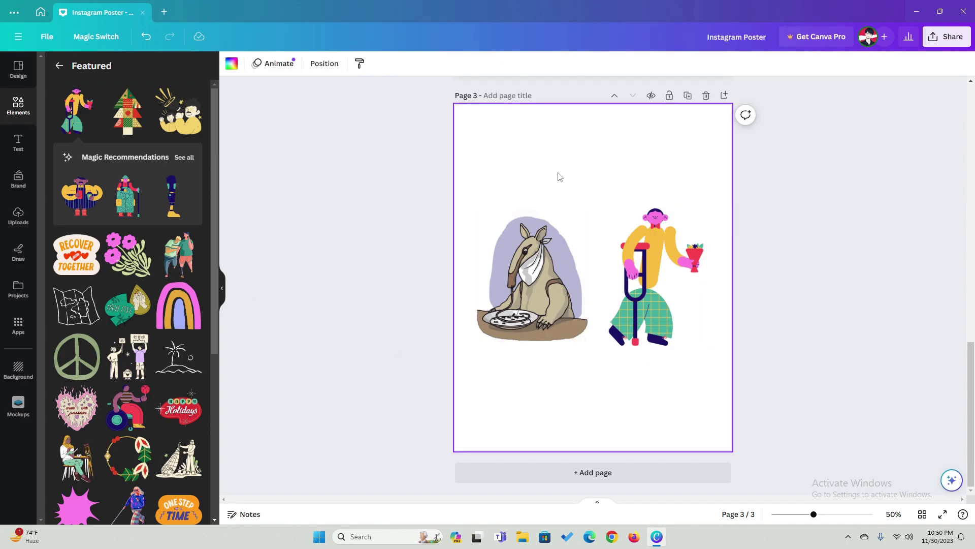
Try black in place of yellow on the graphic of the person with a crutch, and restore the yellow.
click(546, 272)
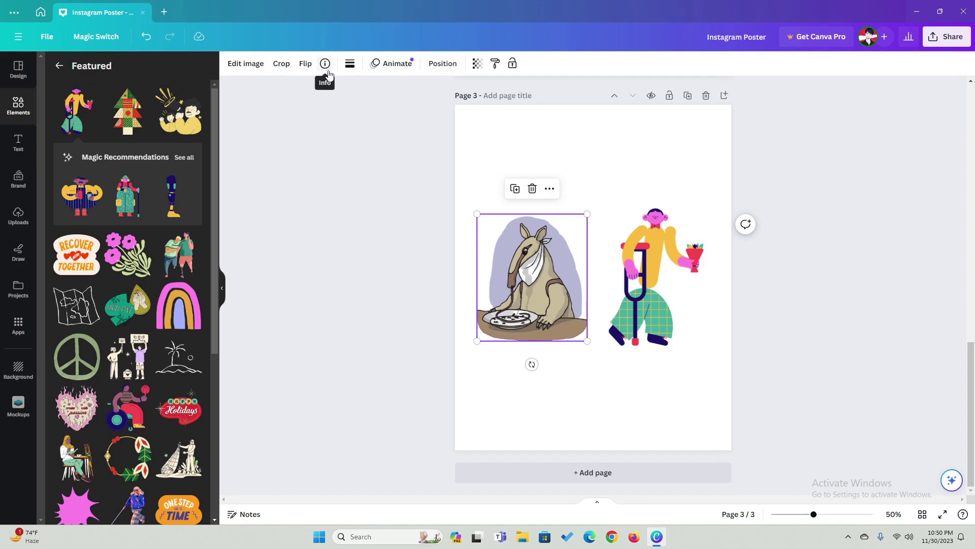
drag(814, 514, 835, 515)
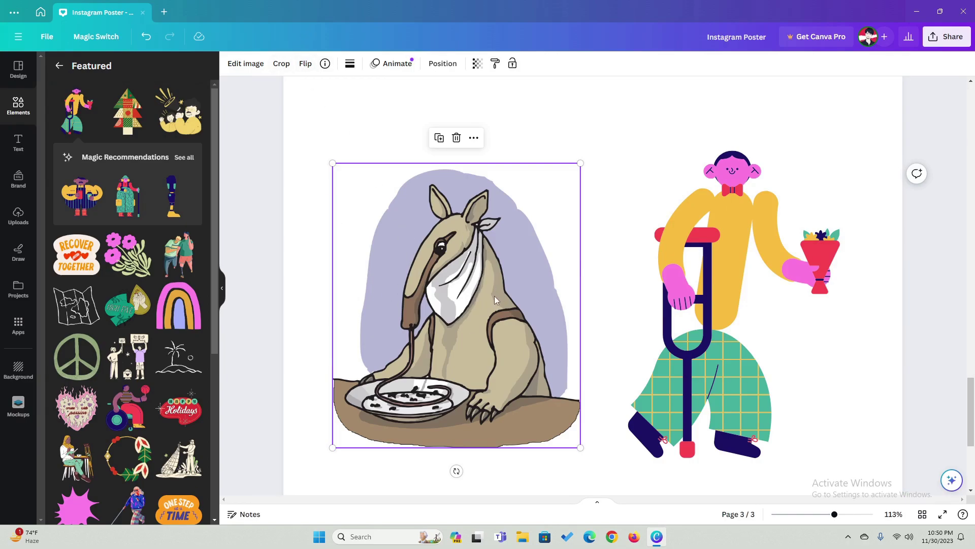
click(780, 313)
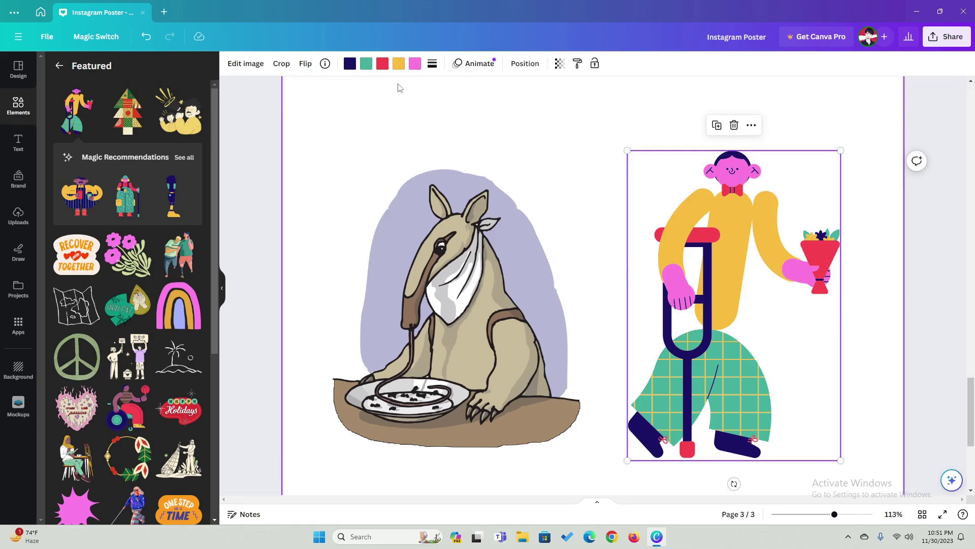
click(398, 63)
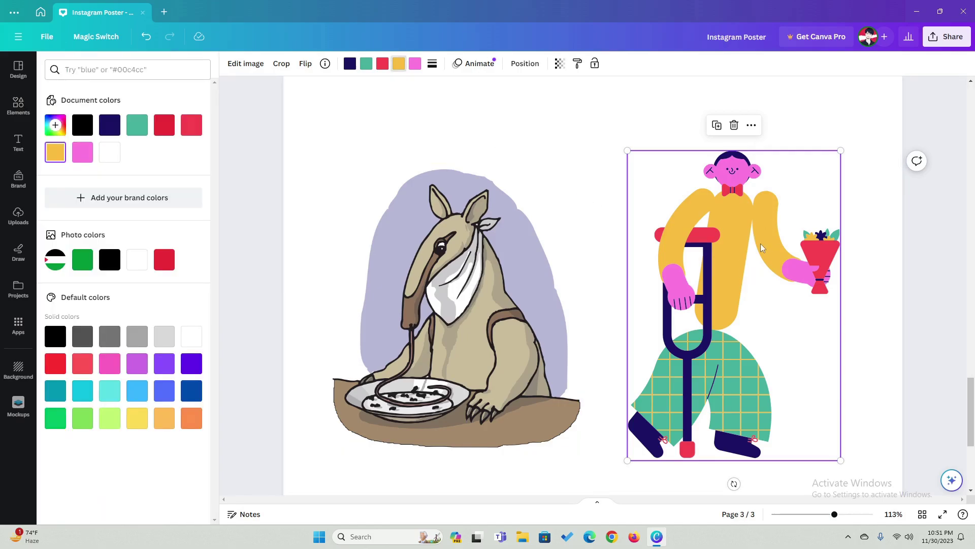
click(83, 125)
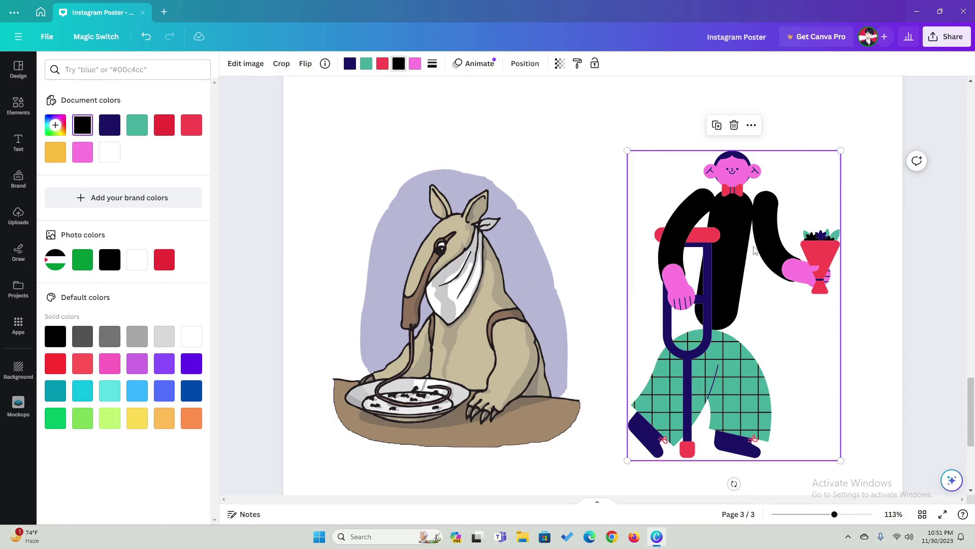
click(56, 152)
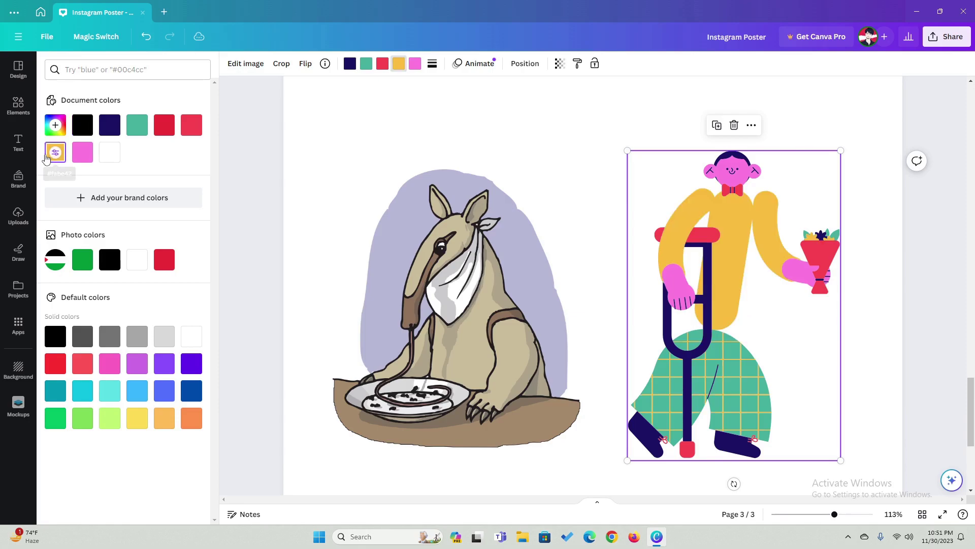
Try white in place of pink on the person's face and hands, and restore the pink.
click(418, 65)
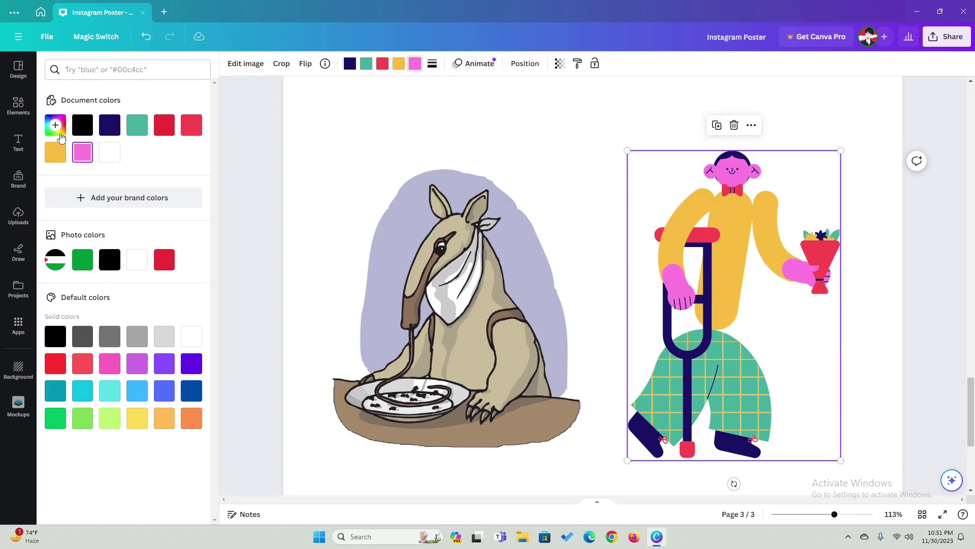
click(110, 152)
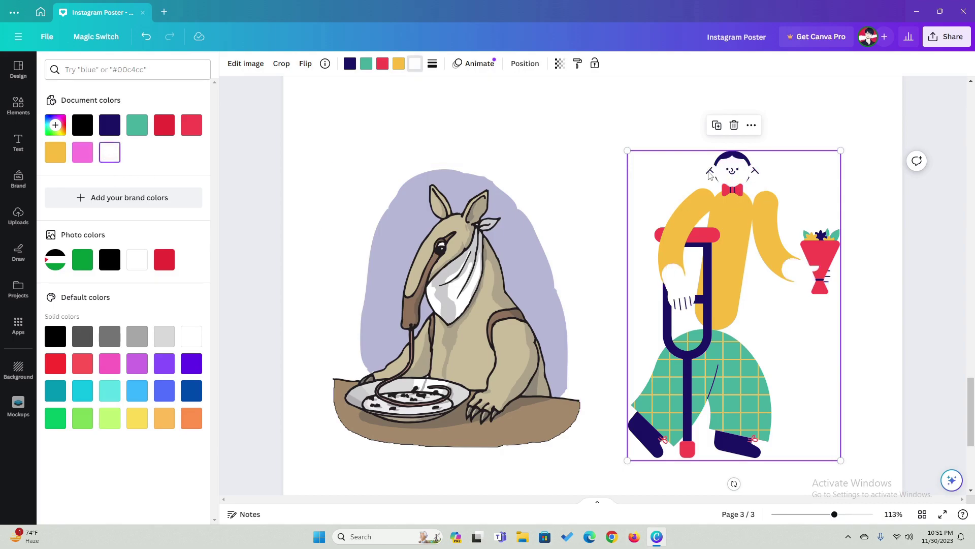
click(87, 155)
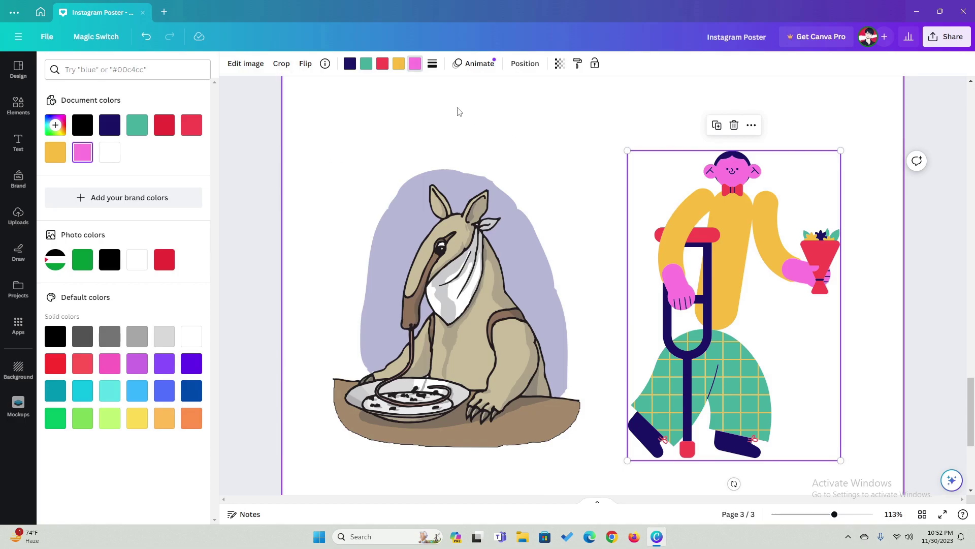
Select the anteater graphic and open the Duotone image effect for it.
click(316, 295)
click(433, 296)
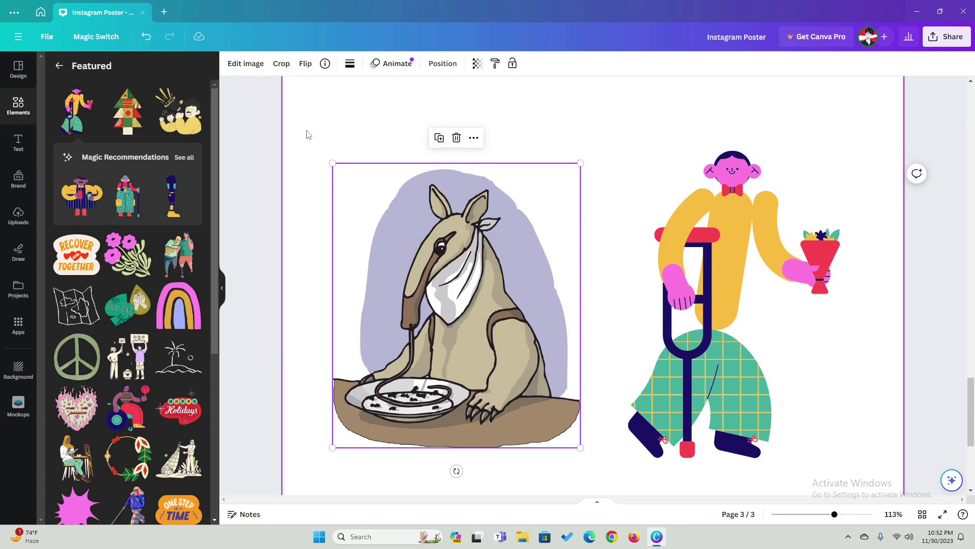
click(244, 65)
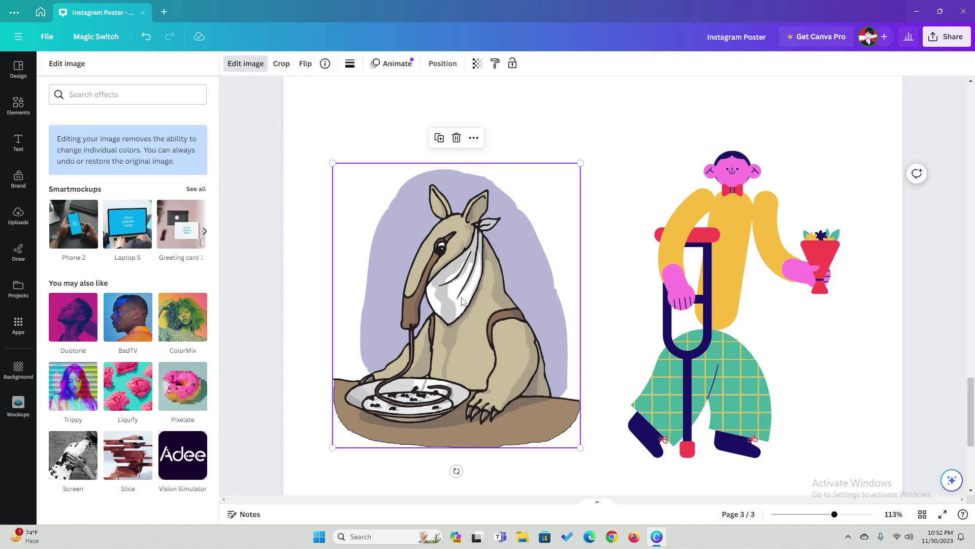
click(65, 322)
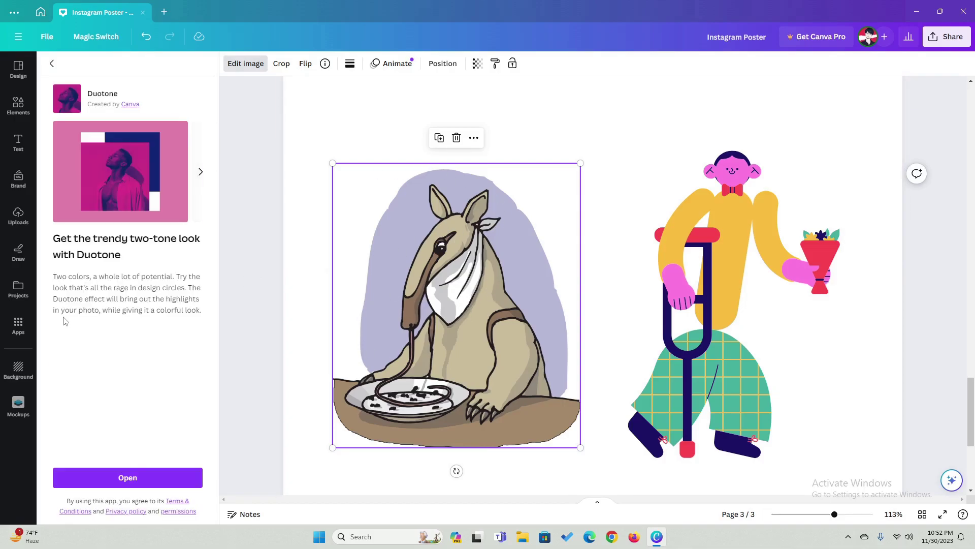
click(117, 478)
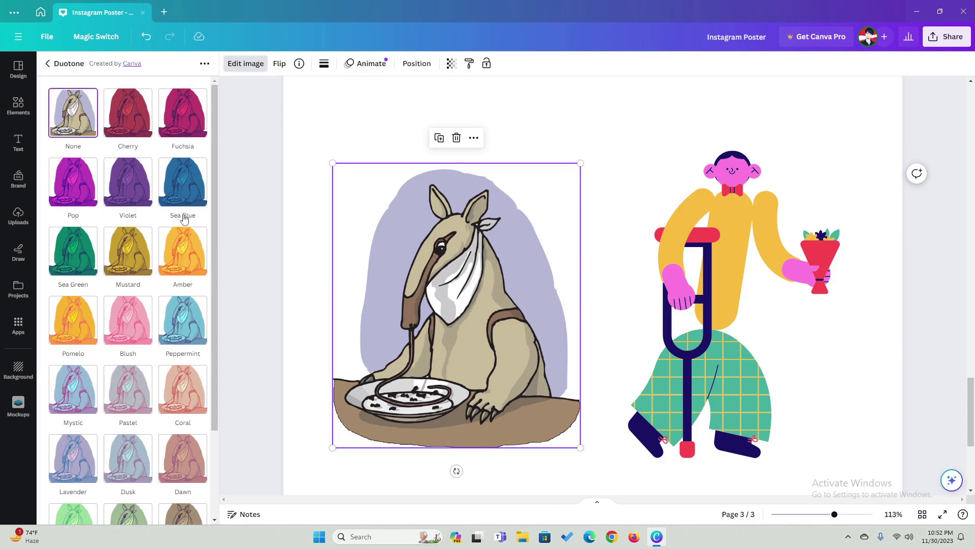
Try the Sea Blue and Mustard duotone presets on the anteater graphic.
drag(218, 106, 215, 205)
scroll(216, 205, up, 3)
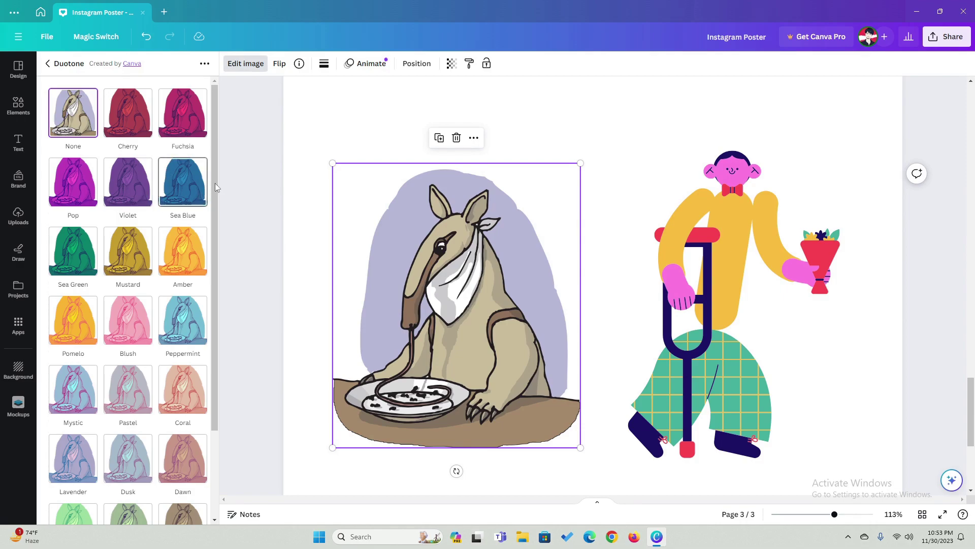
click(190, 191)
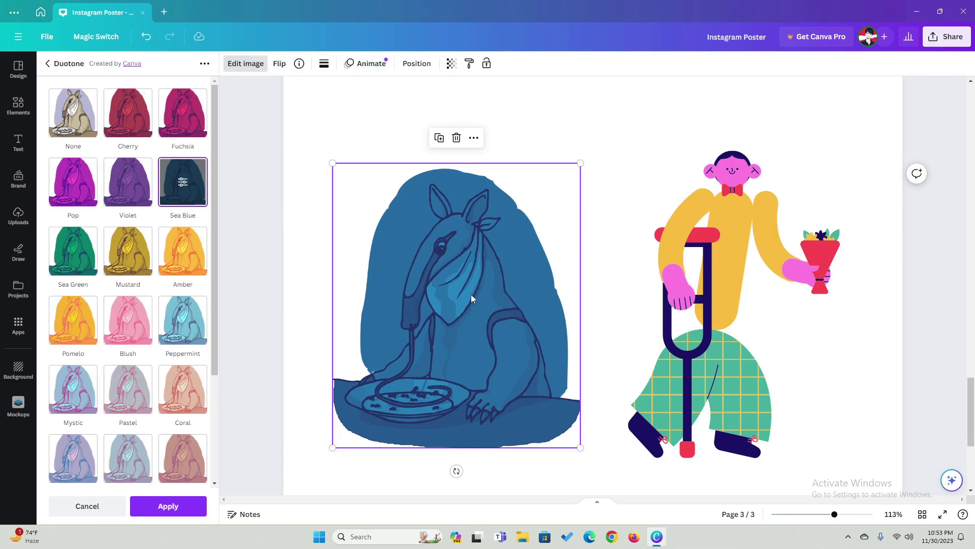
click(128, 263)
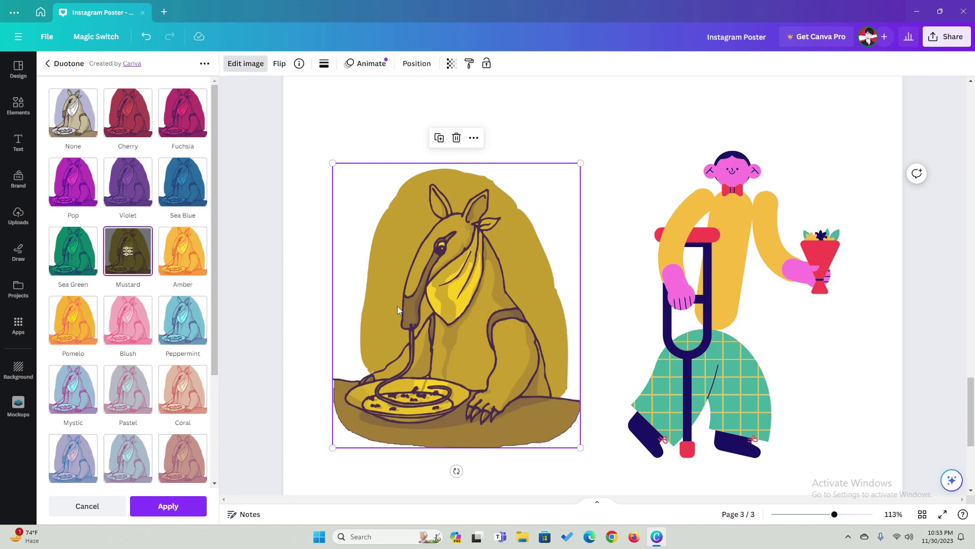
Give the anteater graphic the Coral duotone preset and leave the Duotone effect.
scroll(400, 304, down, 2)
scroll(198, 293, down, 3)
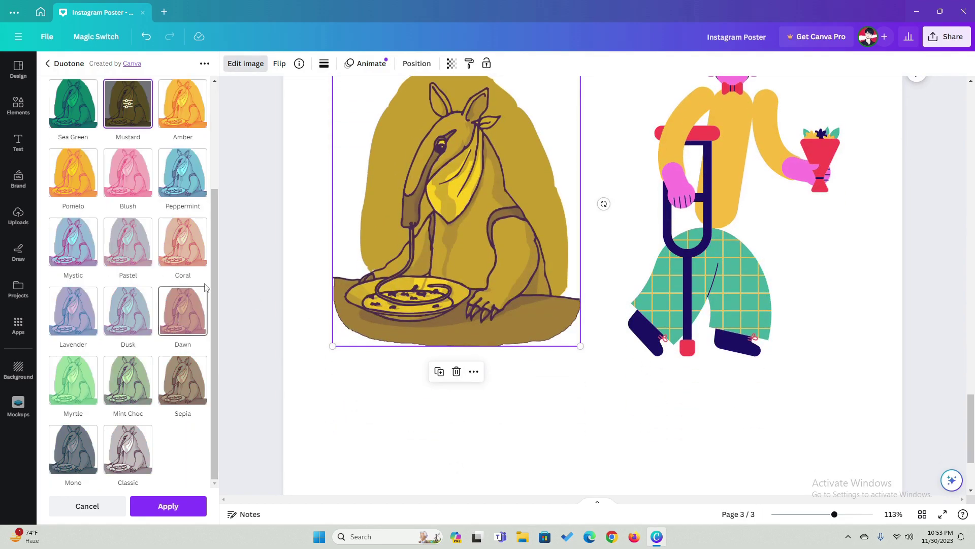
click(172, 249)
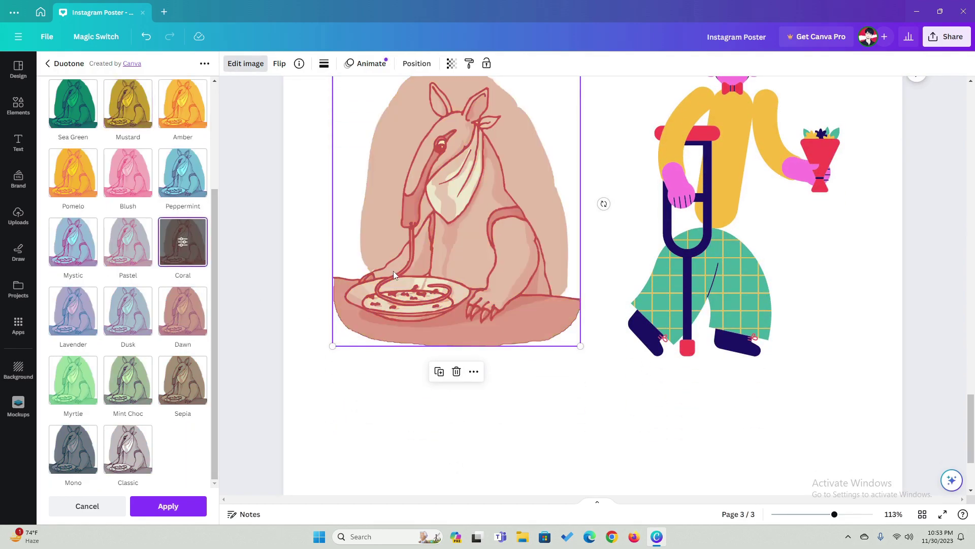
scroll(394, 275, up, 3)
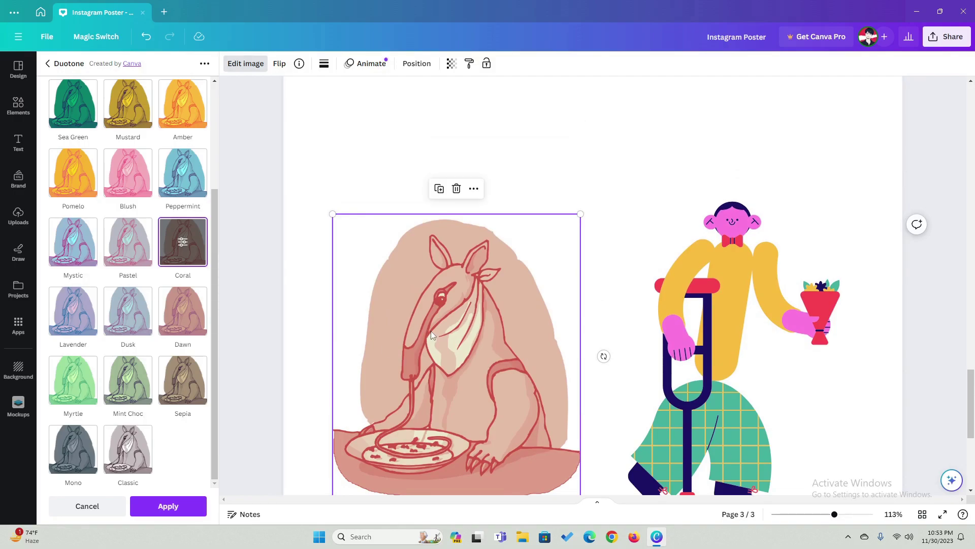
scroll(430, 335, down, 1)
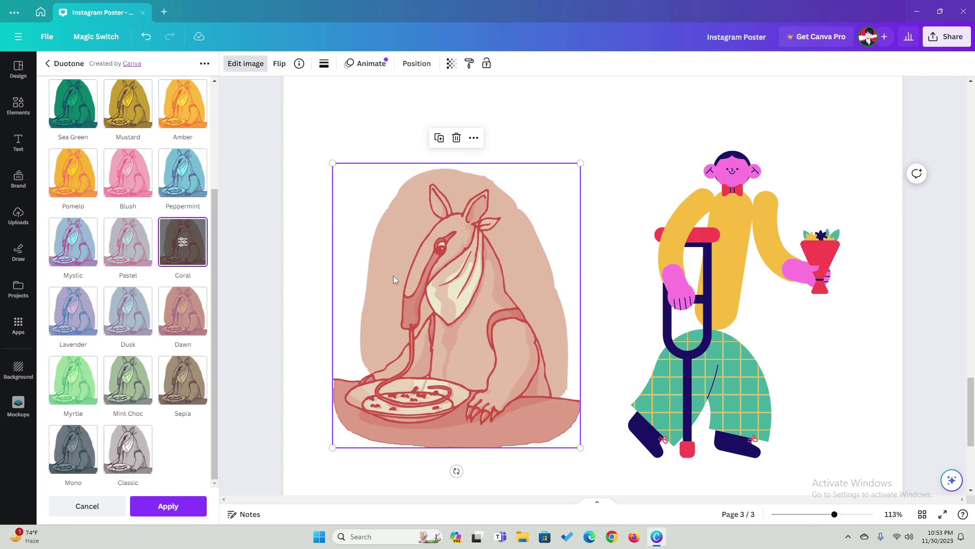
scroll(128, 178, up, 3)
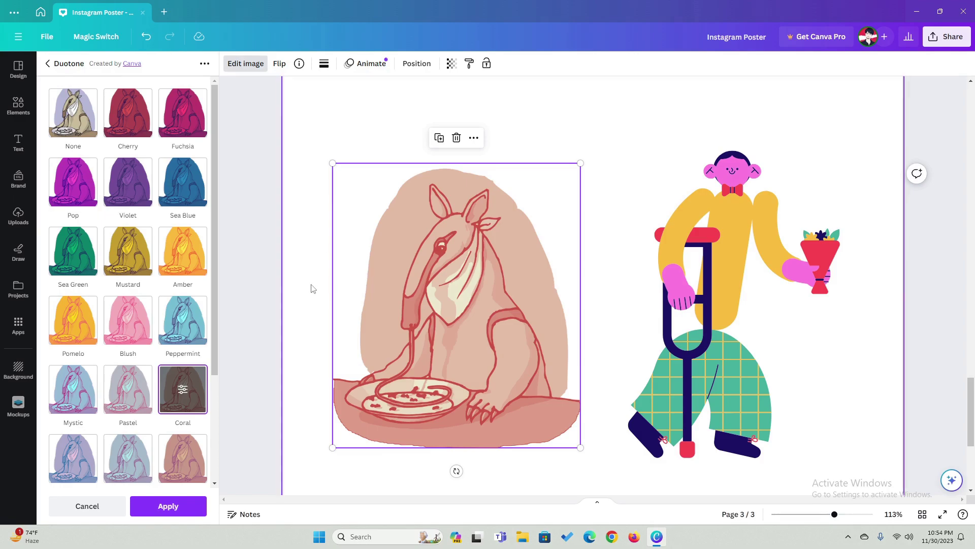
key(Escape)
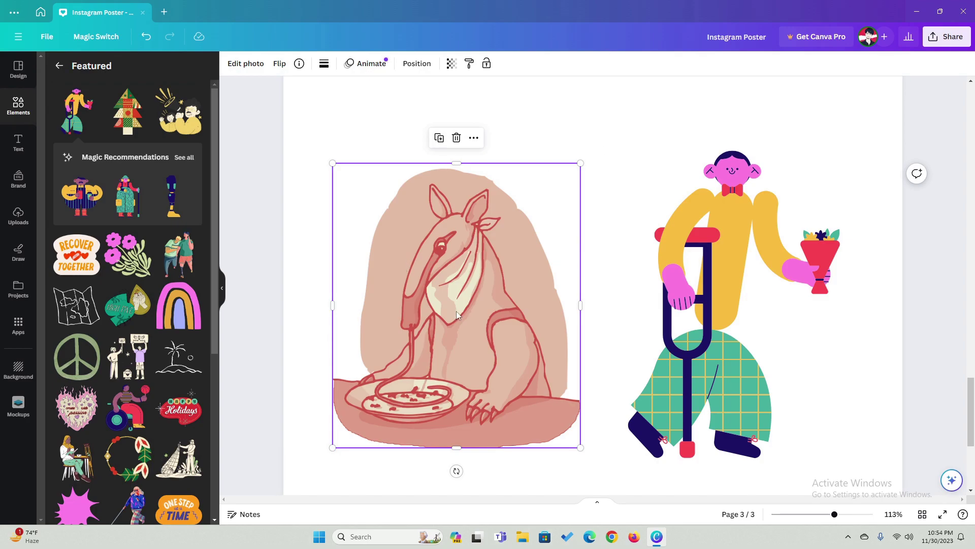
scroll(456, 311, up, 3)
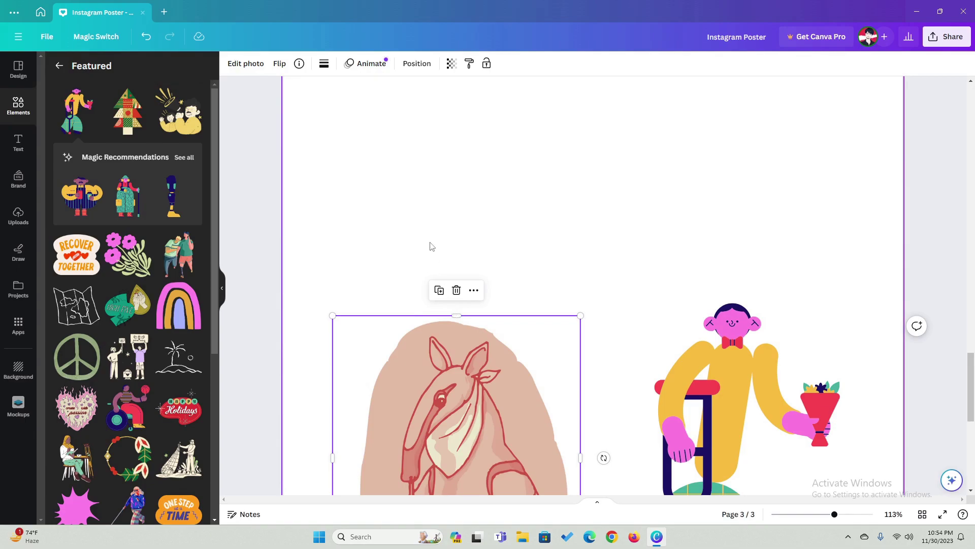
scroll(444, 239, down, 2)
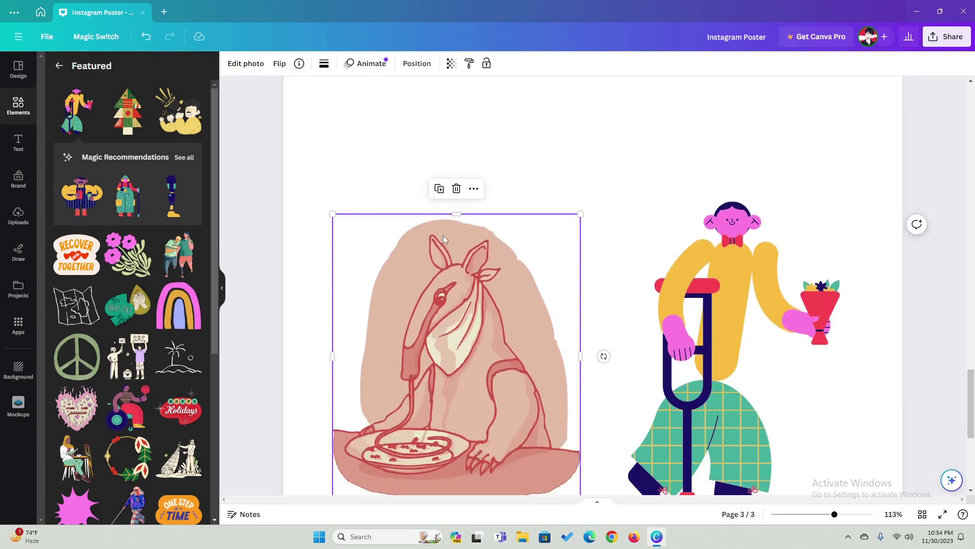
scroll(443, 239, up, 3)
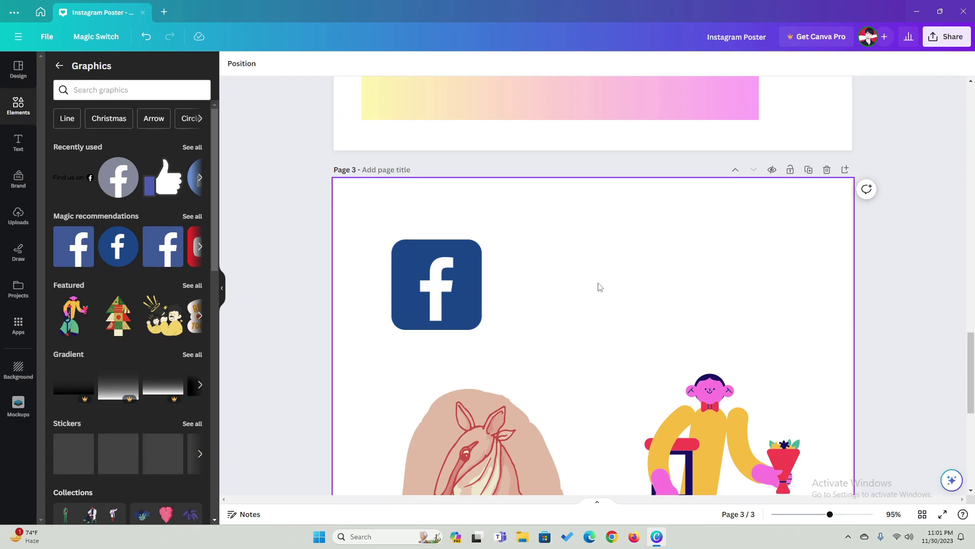
Select the anteater graphic on page 3 and open its photo editing options at the Duotone effect.
scroll(597, 286, down, 3)
click(466, 356)
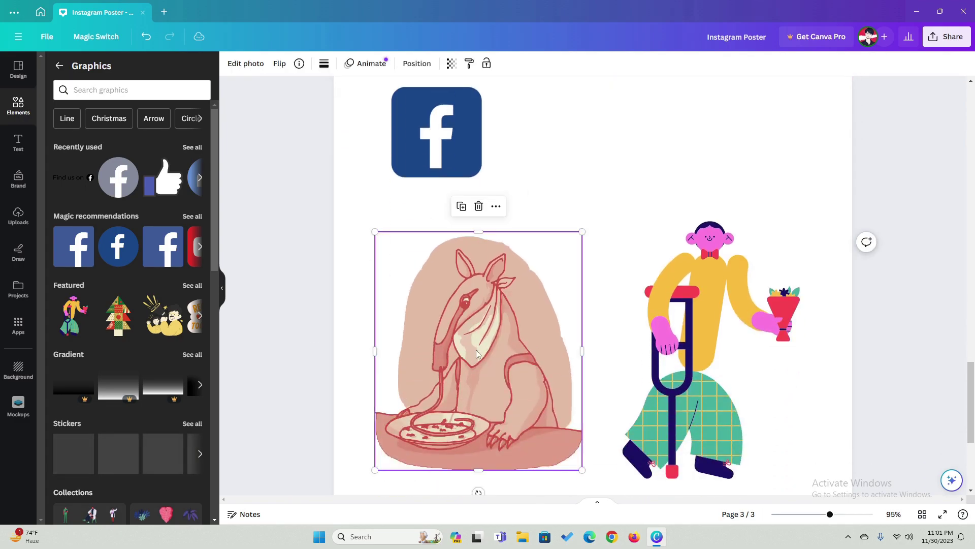
click(252, 65)
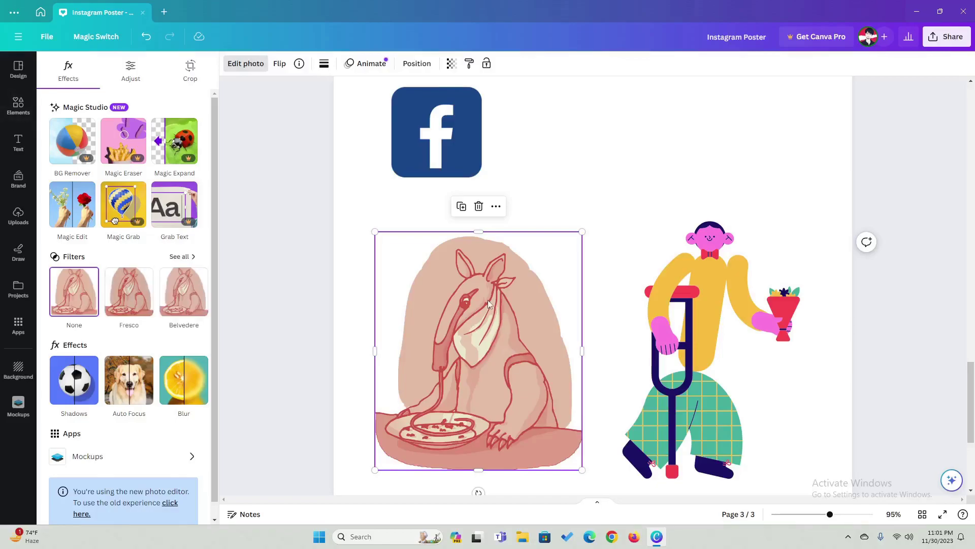
click(194, 385)
click(190, 382)
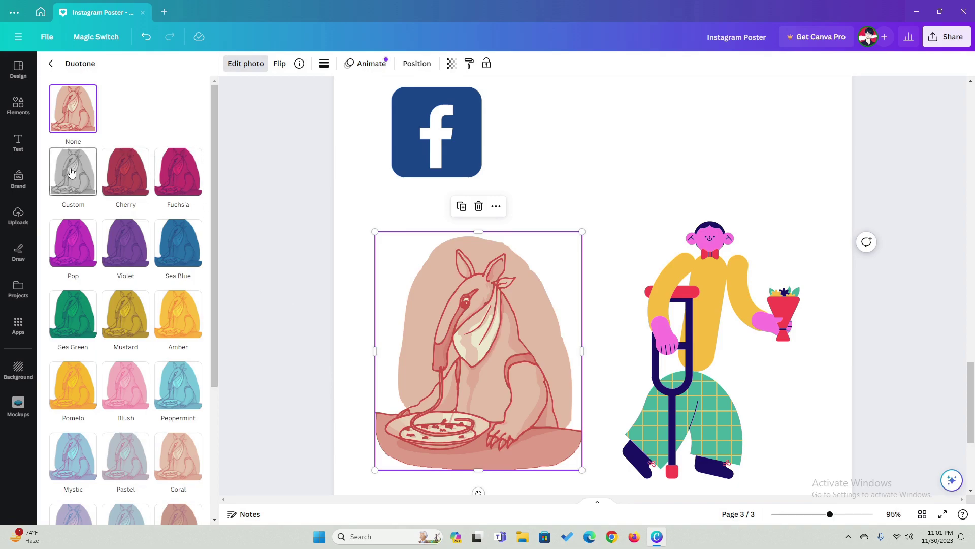
Try the Cherry duotone preset on the anteater with white highlights and black (#000000) shadows.
click(126, 173)
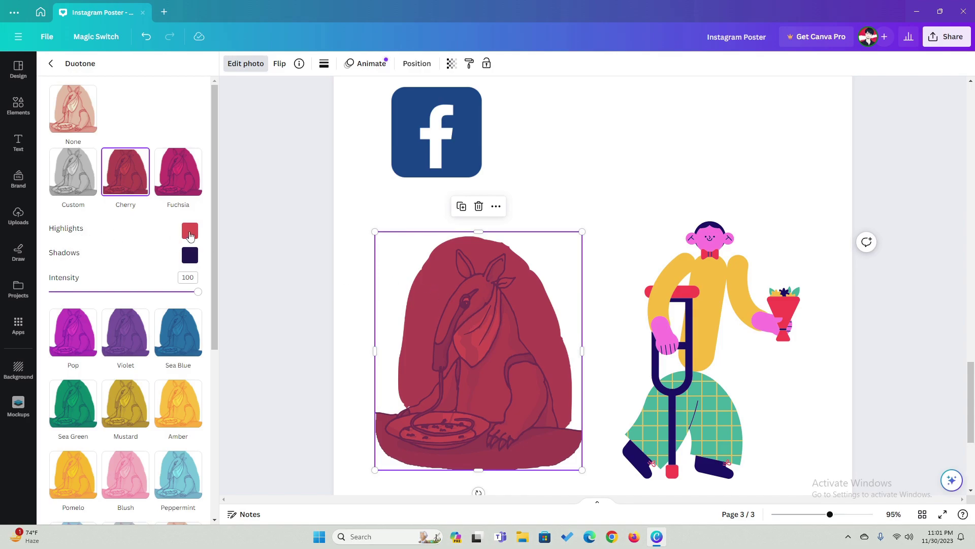
click(189, 230)
click(222, 276)
click(192, 253)
click(189, 230)
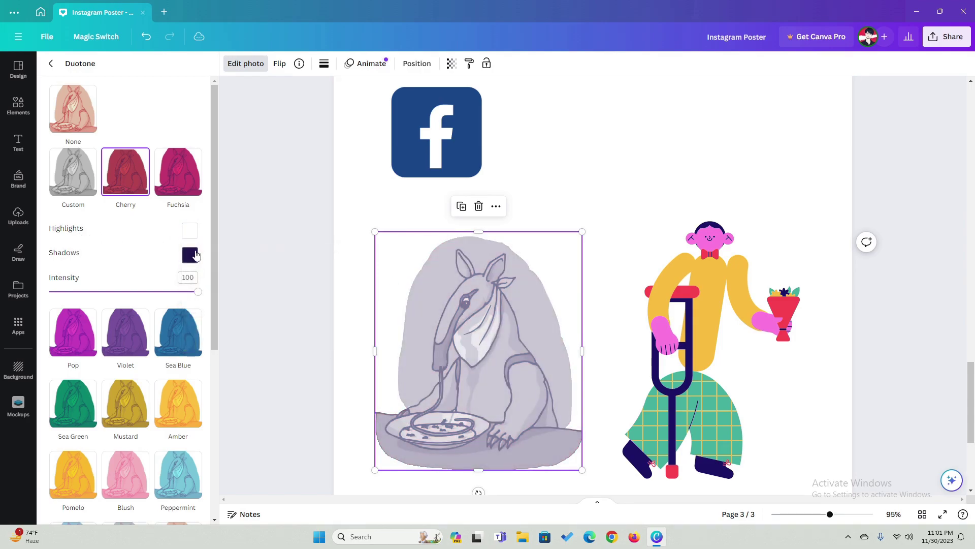
click(189, 254)
drag(226, 298, 179, 350)
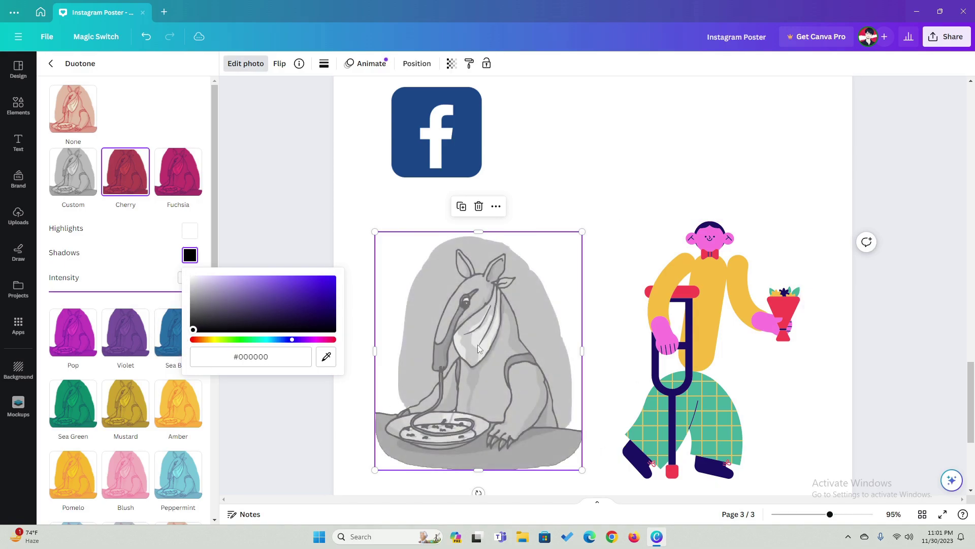
click(134, 268)
Give the anteater a Custom duotone with black highlights and white shadows, and deselect the graphic.
click(190, 230)
mouse_move(206, 275)
mouse_down()
mouse_move(192, 307)
mouse_move(192, 277)
mouse_up()
click(135, 257)
click(190, 254)
click(153, 251)
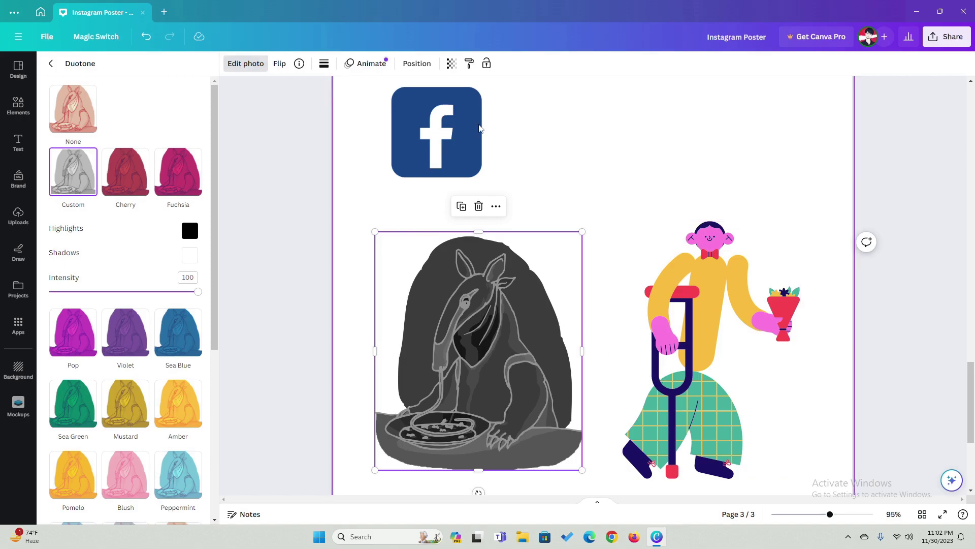
scroll(549, 251, up, 3)
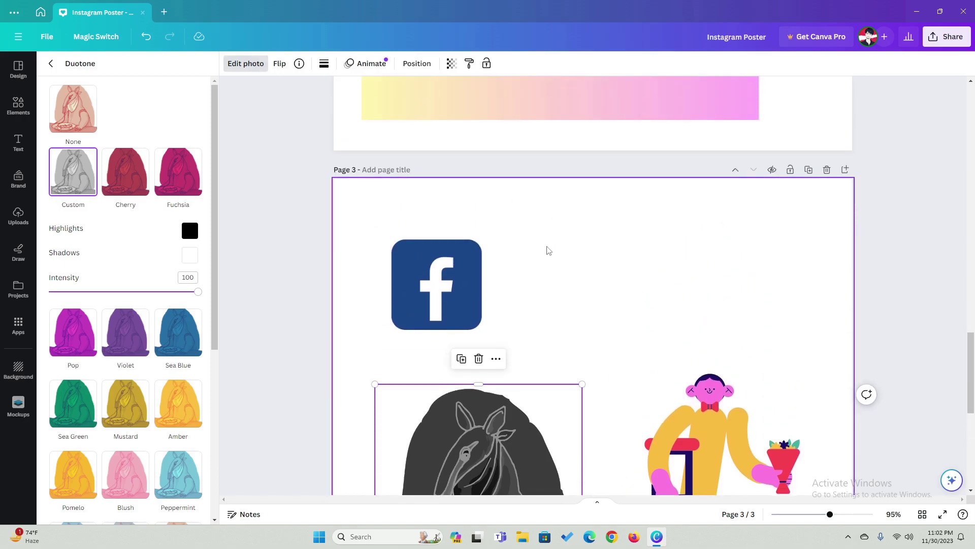
scroll(548, 250, down, 3)
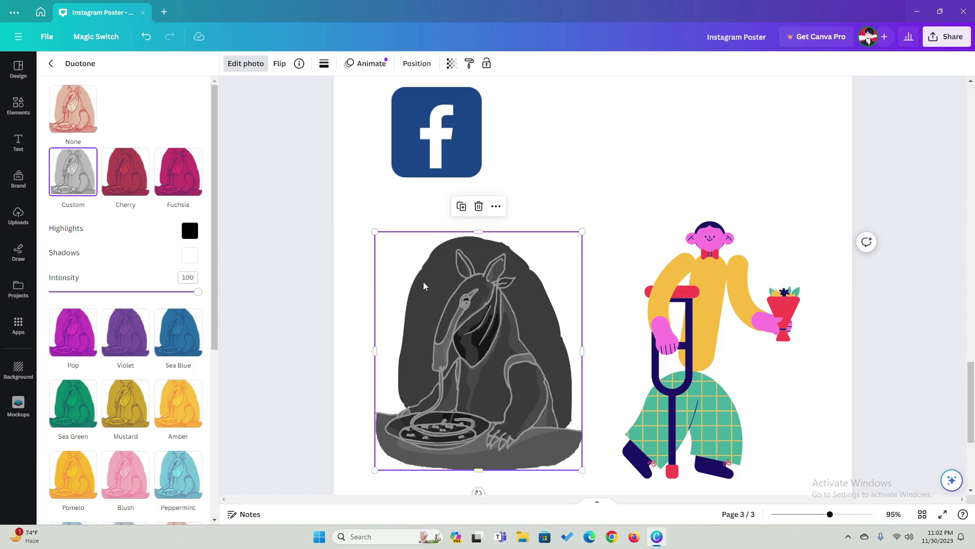
click(365, 268)
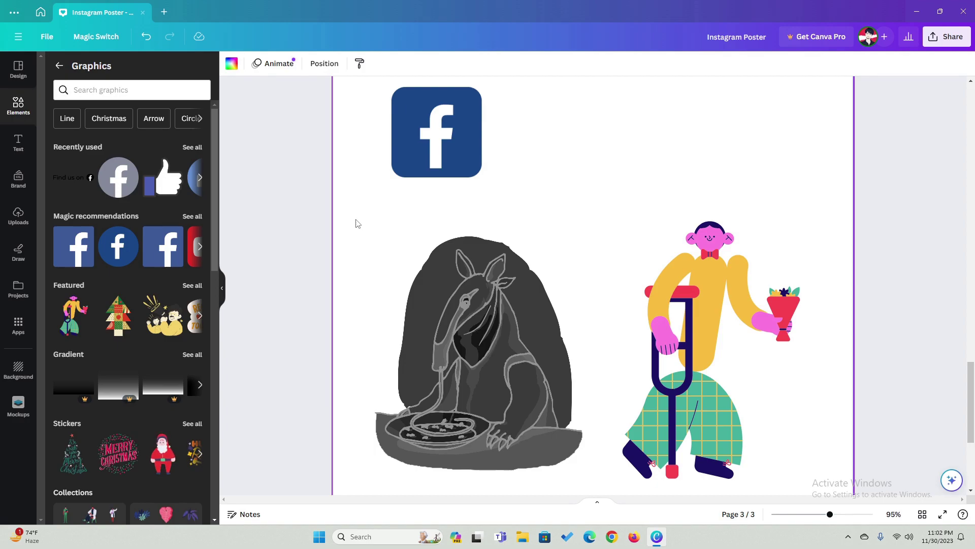
scroll(372, 214, up, 2)
scroll(381, 214, up, 2)
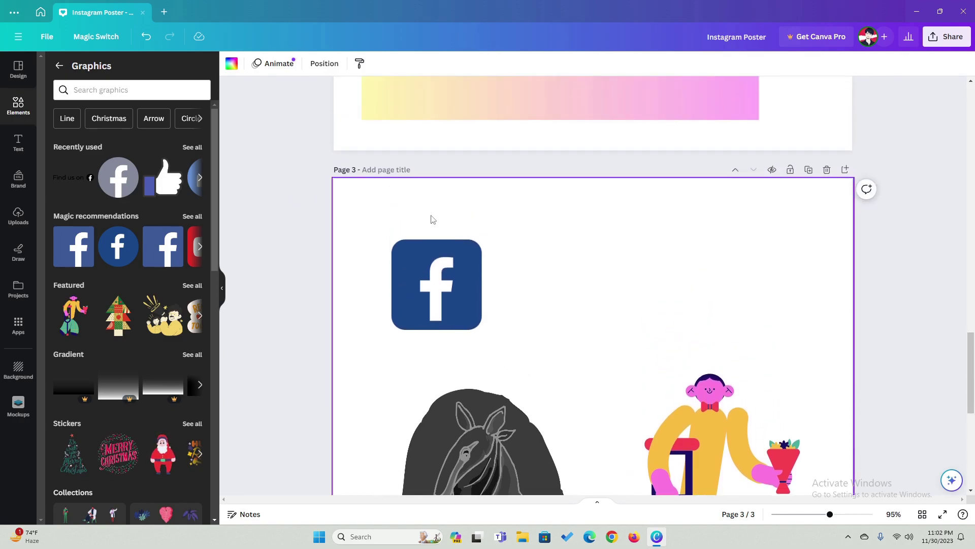
scroll(534, 265, down, 4)
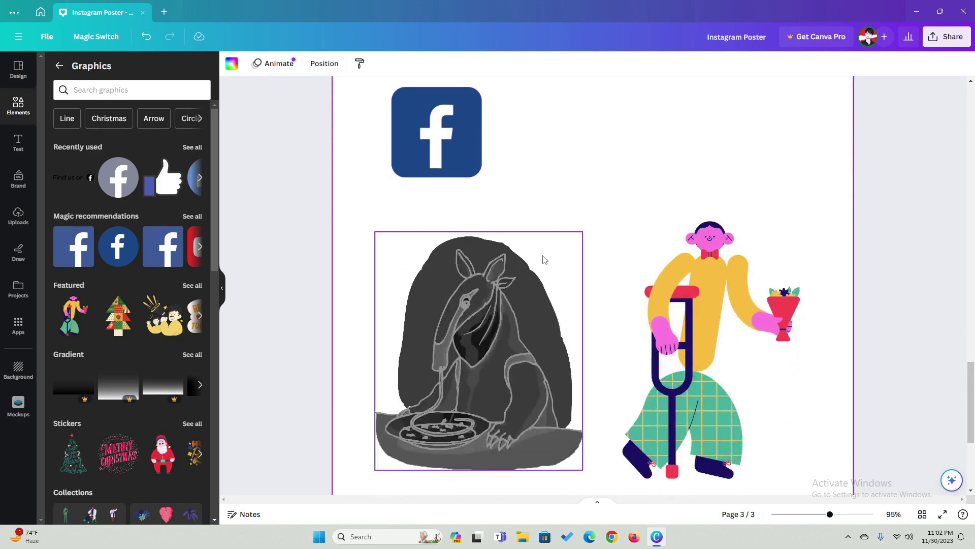
click(582, 233)
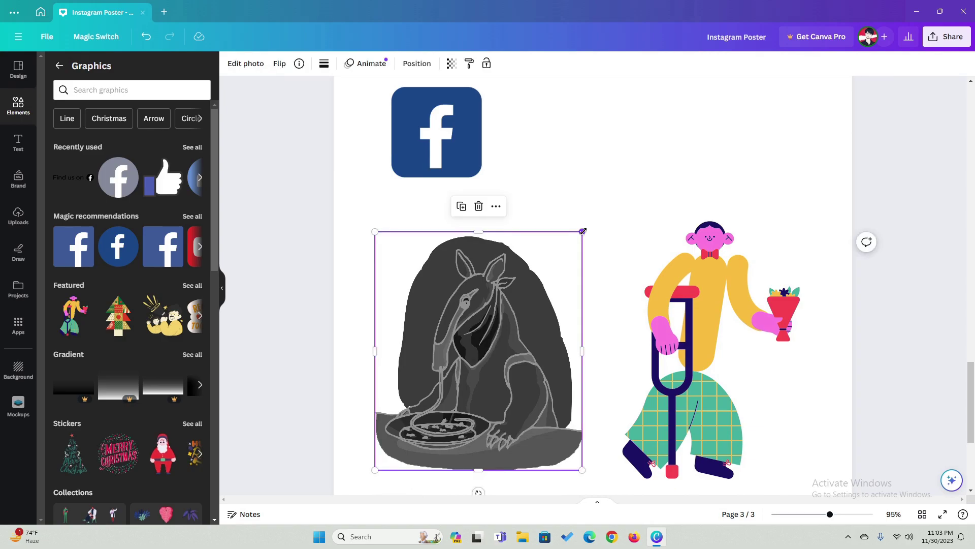
click(386, 204)
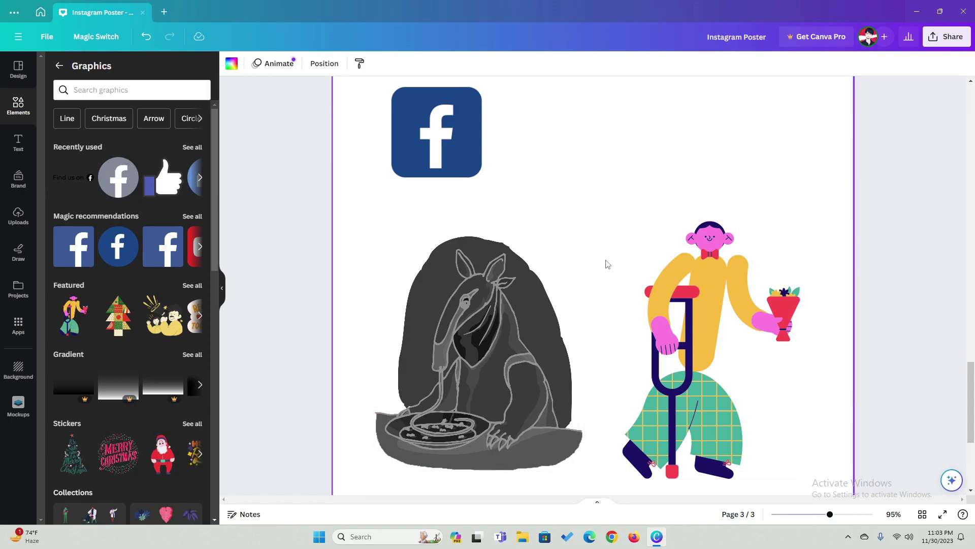
Select the anteater graphic and enlarge it slightly, keeping its proportions.
click(529, 265)
drag(374, 468, 368, 473)
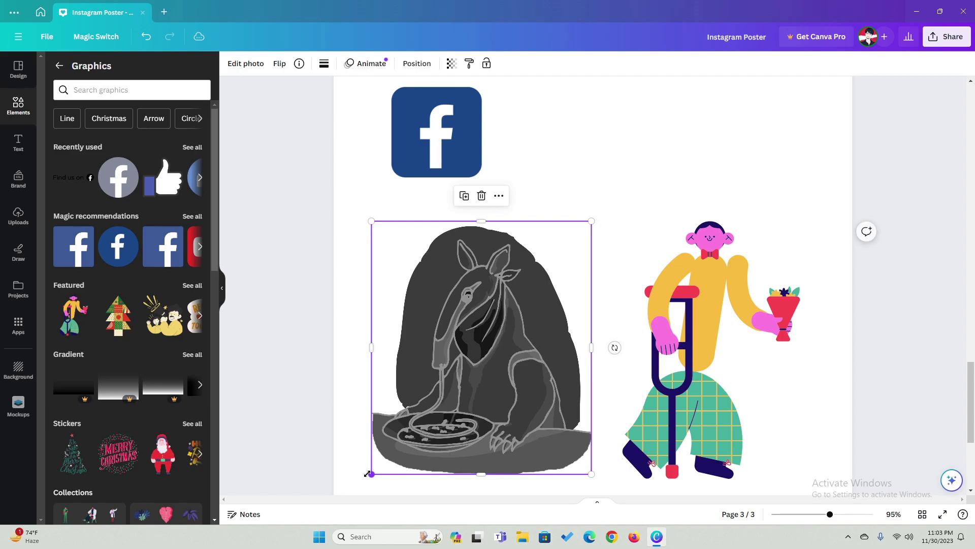